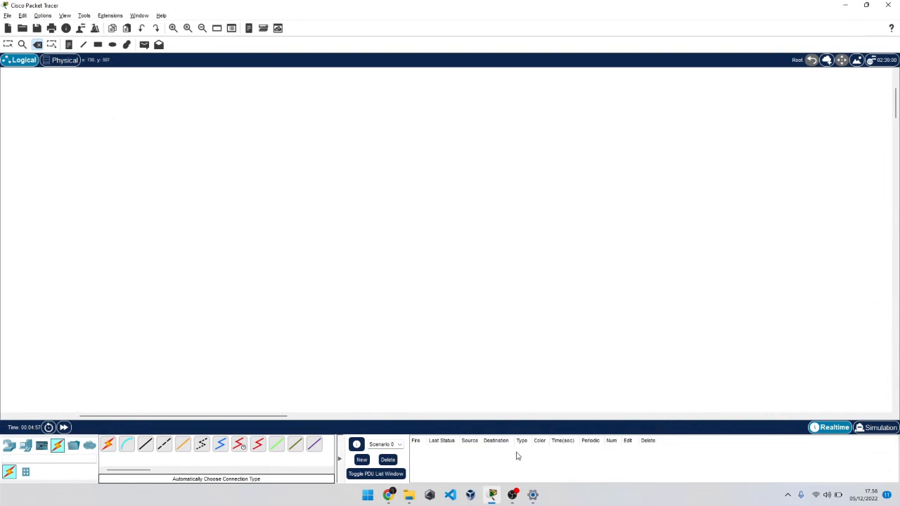
Place a server near the upper middle of the workspace and two PCs side by side below it.
{"action": "key", "text": "alt+Tab"}
{"action": "key", "text": "alt+Tab"}
{"action": "left_click", "coordinate": [25, 446]}
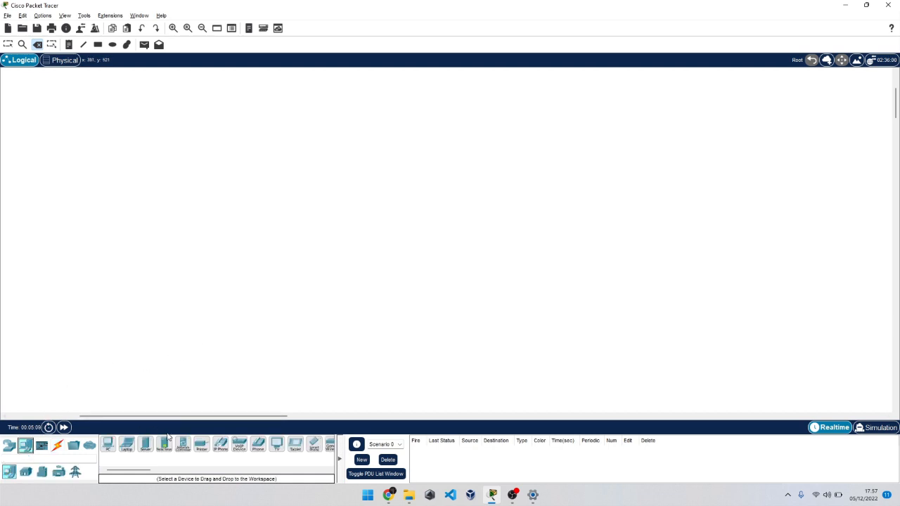
{"action": "left_click", "coordinate": [146, 444]}
{"action": "left_click", "coordinate": [380, 131]}
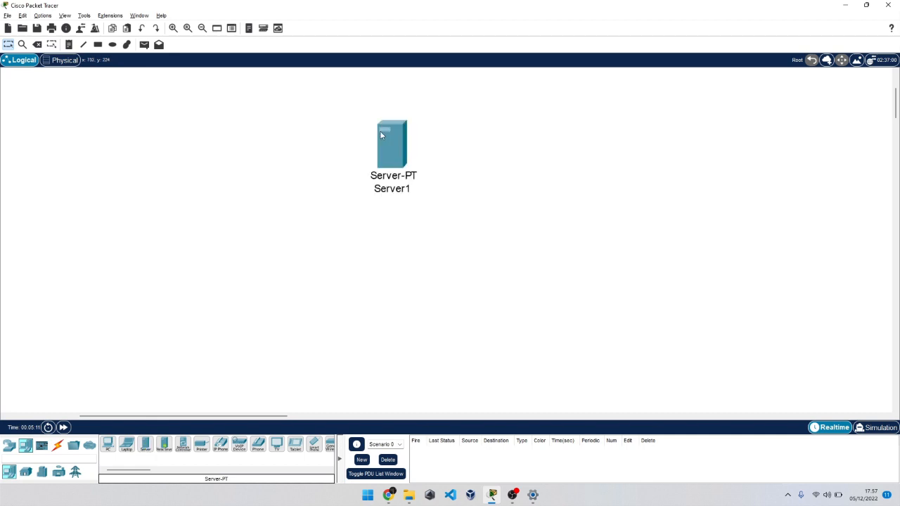
{"action": "left_click", "coordinate": [113, 446]}
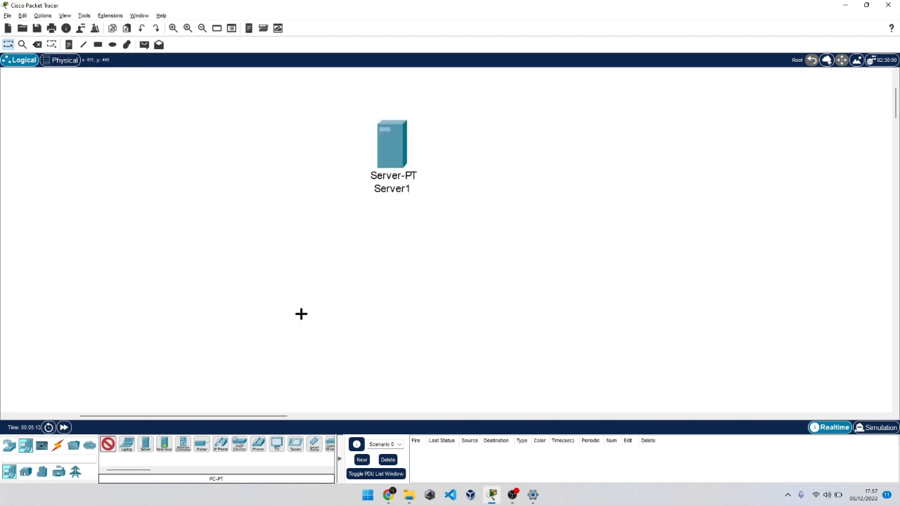
{"action": "left_click", "coordinate": [301, 314]}
{"action": "left_click", "coordinate": [107, 447]}
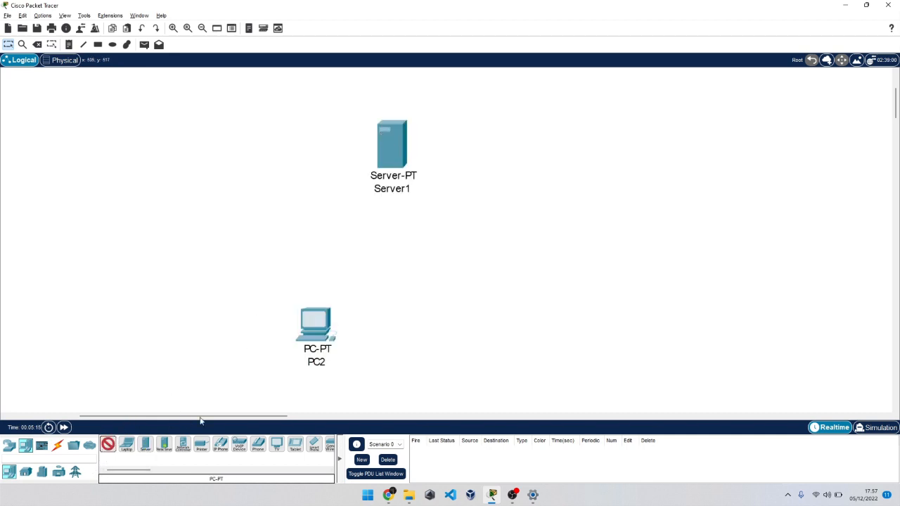
{"action": "left_click", "coordinate": [459, 324]}
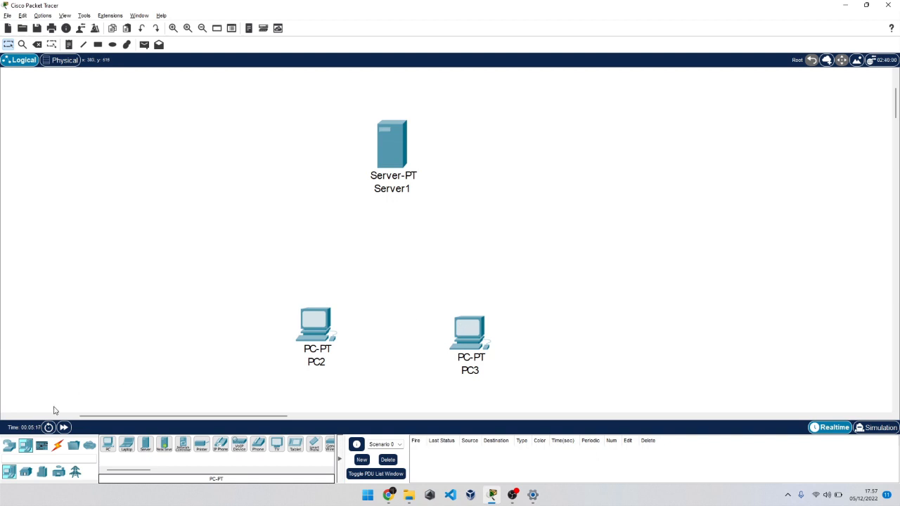
Add a generic PT-Switch and position it between the server and the two PCs.
{"action": "left_click", "coordinate": [10, 445]}
{"action": "left_click", "coordinate": [26, 475]}
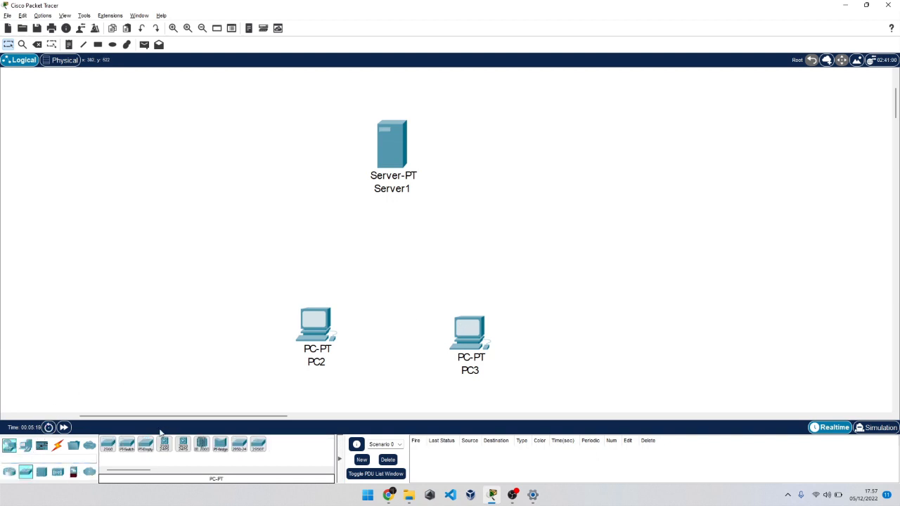
{"action": "left_click", "coordinate": [127, 445]}
{"action": "left_click", "coordinate": [404, 256]}
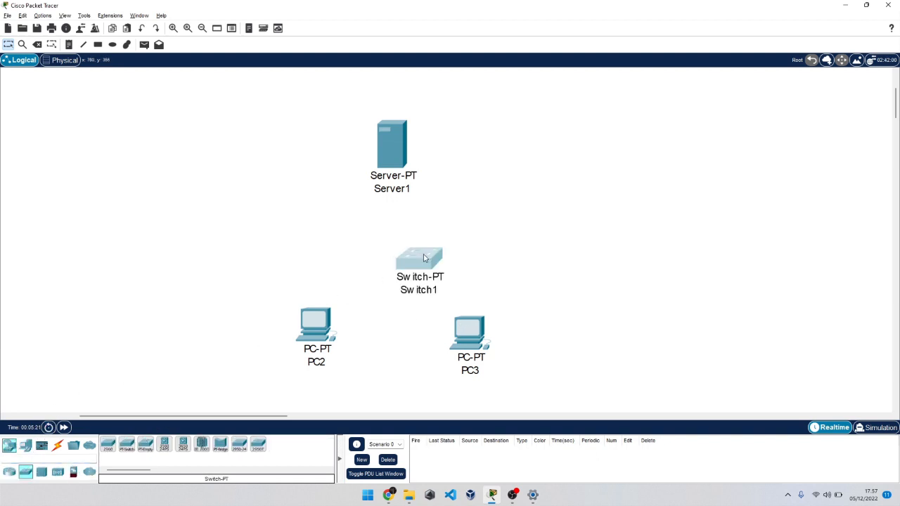
{"action": "left_click_drag", "start_coordinate": [424, 259], "coordinate": [394, 247]}
Draw an unfilled rectangle with a black outline around the server, switch and both PCs.
{"action": "left_click", "coordinate": [98, 44]}
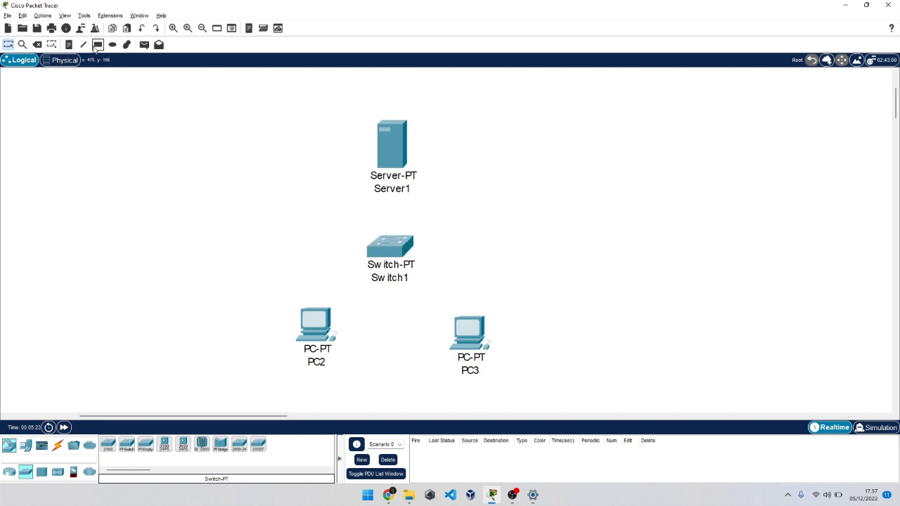
{"action": "left_click_drag", "start_coordinate": [244, 80], "coordinate": [538, 395]}
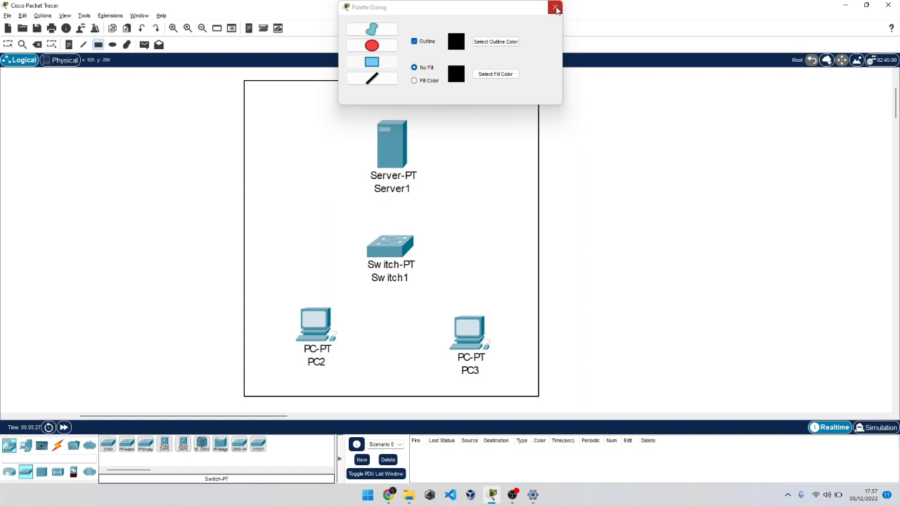
{"action": "left_click", "coordinate": [555, 7]}
Add a text note reading 192.168.1.0 inside the rectangle's upper-left corner.
{"action": "left_click", "coordinate": [69, 44]}
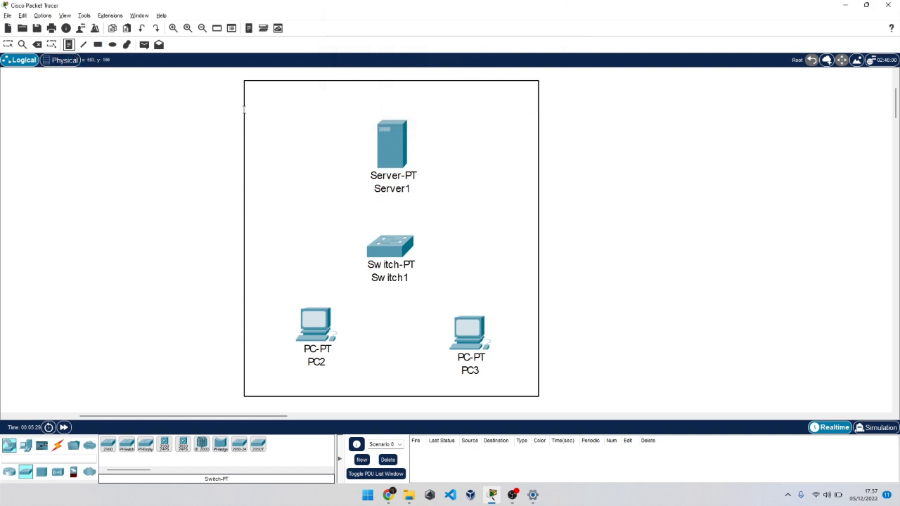
{"action": "left_click", "coordinate": [260, 103]}
{"action": "type", "text": "192.168.1.0"}
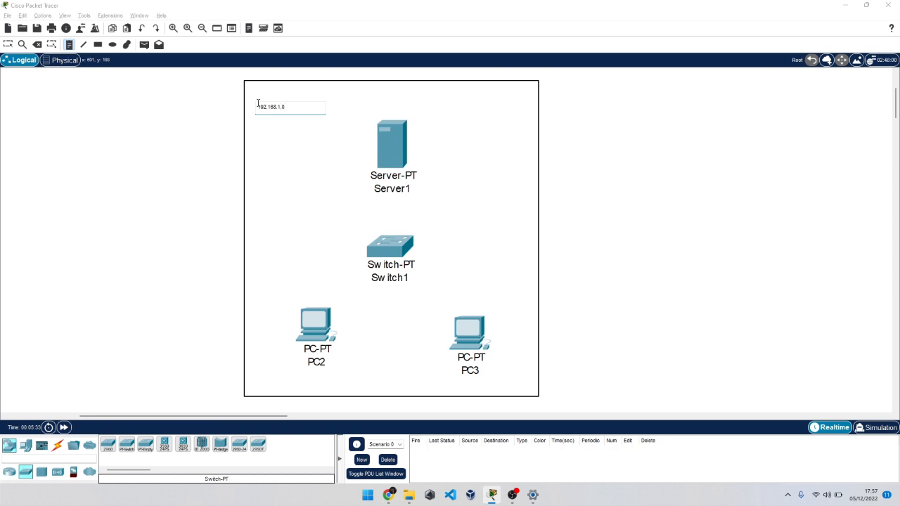
{"action": "left_click", "coordinate": [8, 45]}
{"action": "left_click_drag", "start_coordinate": [291, 116], "coordinate": [283, 108]}
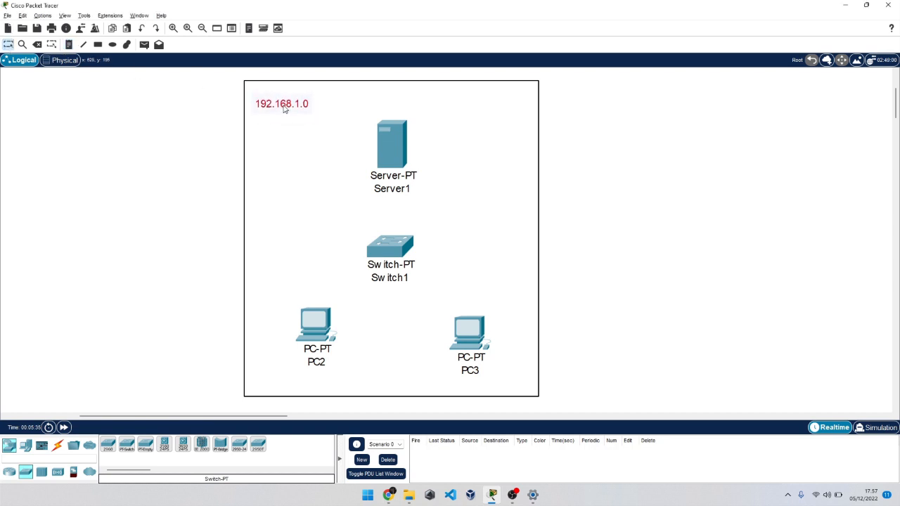
Rename the server Mail Server and the two PCs Sender and Receiver, and align the Receiver PC level with the Sender.
{"action": "left_click", "coordinate": [399, 188]}
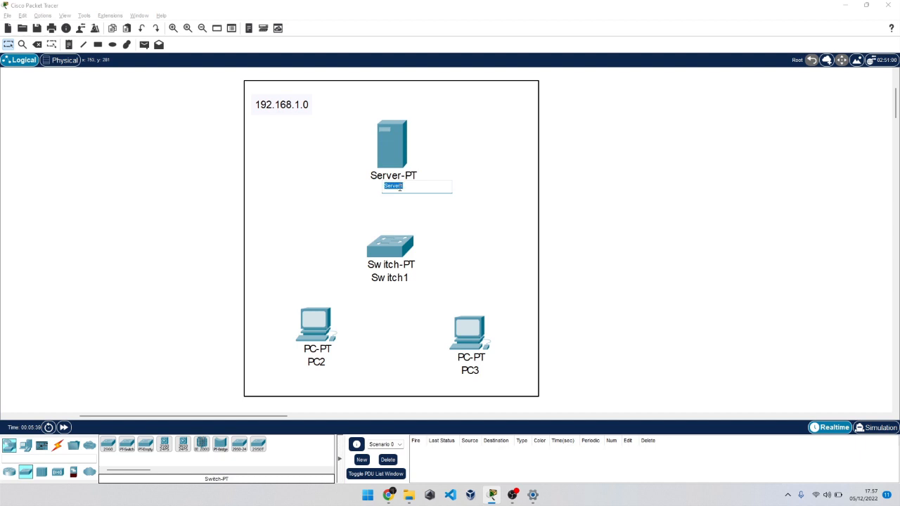
{"action": "type", "text": "Mail"}
{"action": "key", "text": "Return"}
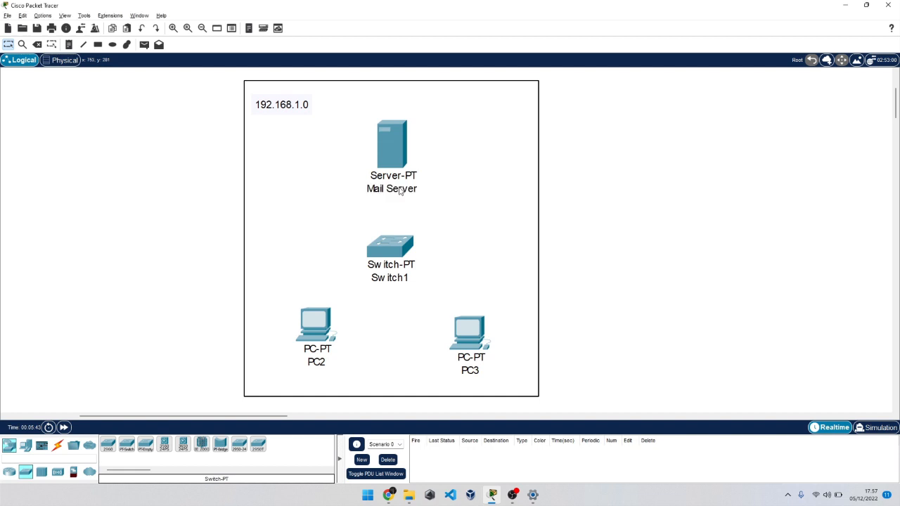
{"action": "left_click", "coordinate": [317, 360]}
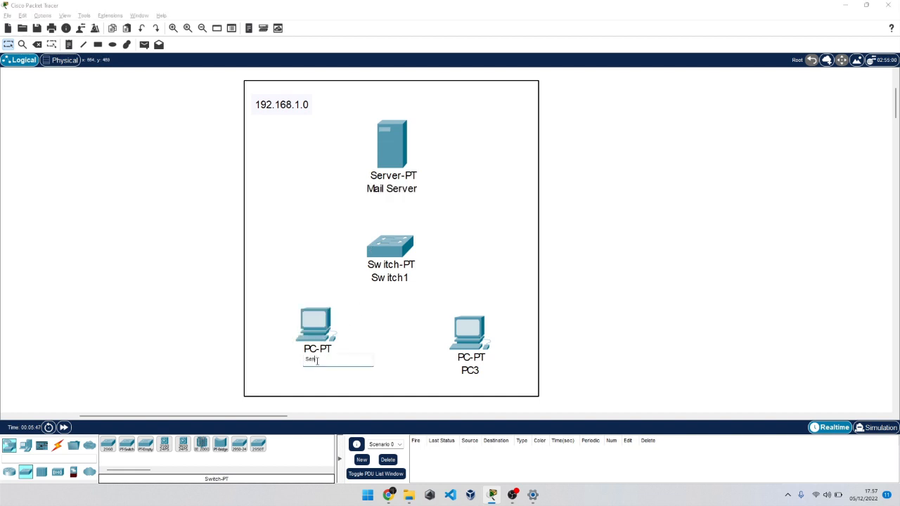
{"action": "key", "text": "Return"}
{"action": "left_click", "coordinate": [471, 369]}
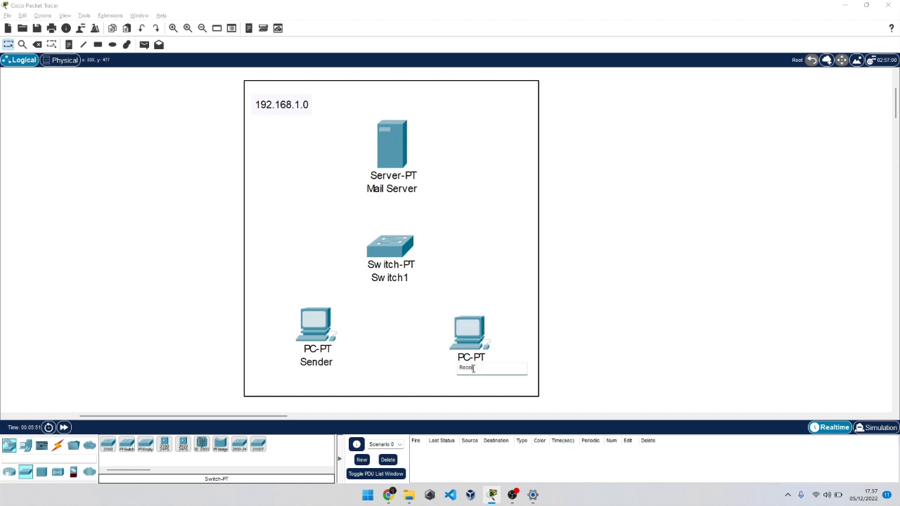
{"action": "key", "text": "Return"}
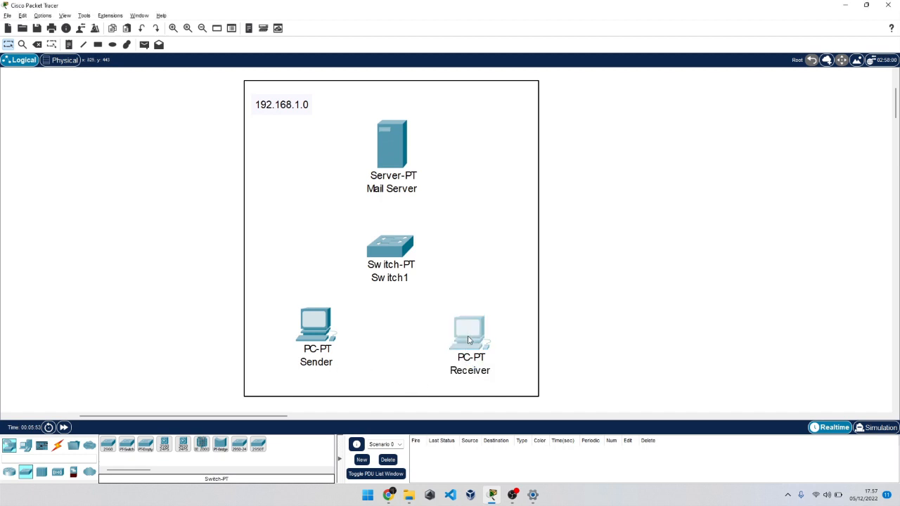
{"action": "left_click_drag", "start_coordinate": [468, 329], "coordinate": [468, 331]}
{"action": "left_click", "coordinate": [202, 316]}
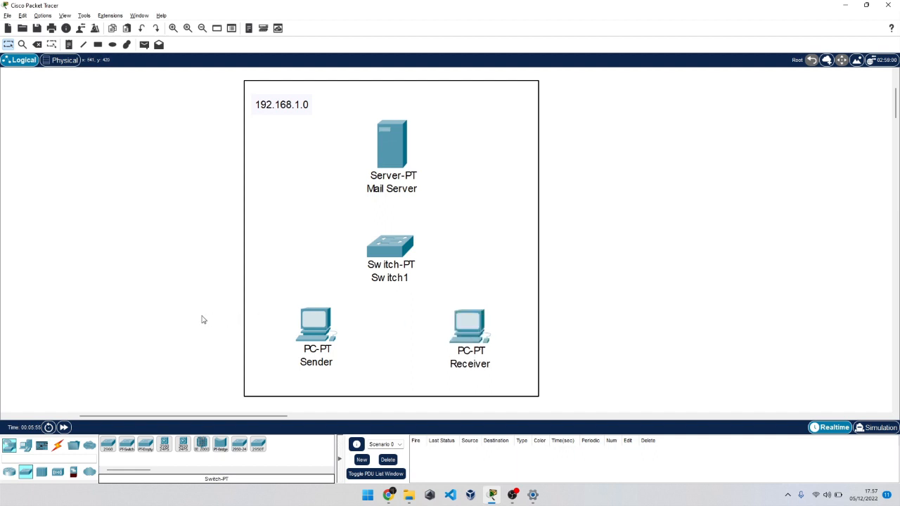
{"action": "left_click_drag", "start_coordinate": [187, 302], "coordinate": [564, 361]}
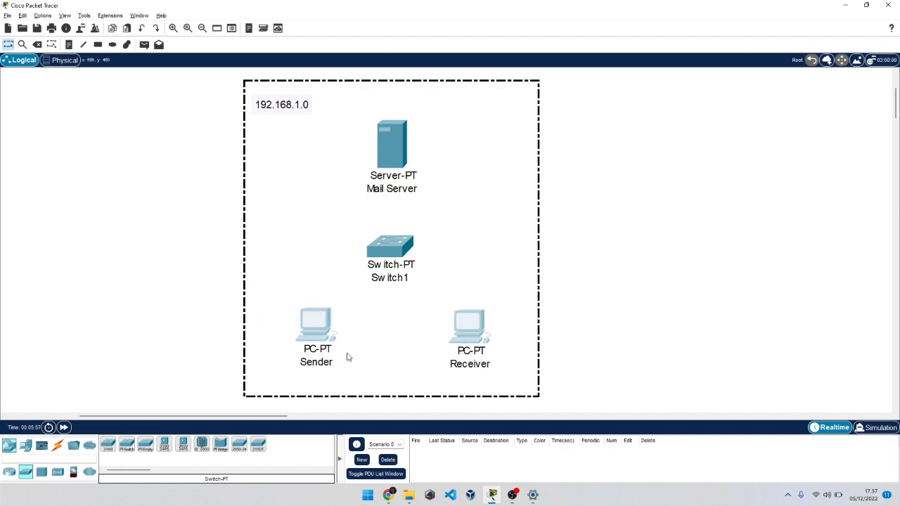
{"action": "left_click", "coordinate": [202, 318]}
{"action": "left_click_drag", "start_coordinate": [229, 301], "coordinate": [351, 363]}
{"action": "left_click", "coordinate": [176, 284]}
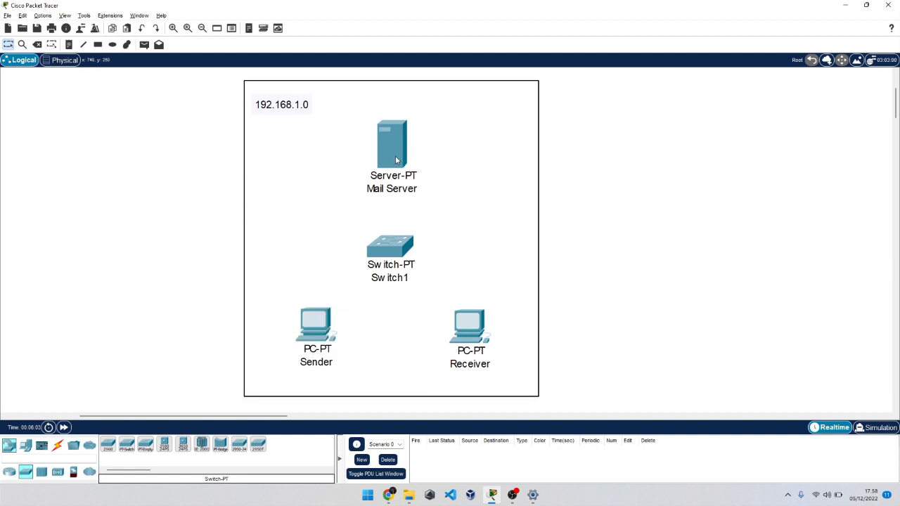
{"action": "mouse_move", "coordinate": [597, 335]}
{"action": "left_mouse_down"}
{"action": "mouse_move", "coordinate": [459, 338]}
{"action": "mouse_move", "coordinate": [585, 333]}
{"action": "left_mouse_up"}
Connect Sender, Receiver and Mail Server to the switch using the automatic connection type, and fast-forward the network time.
{"action": "left_click", "coordinate": [58, 445]}
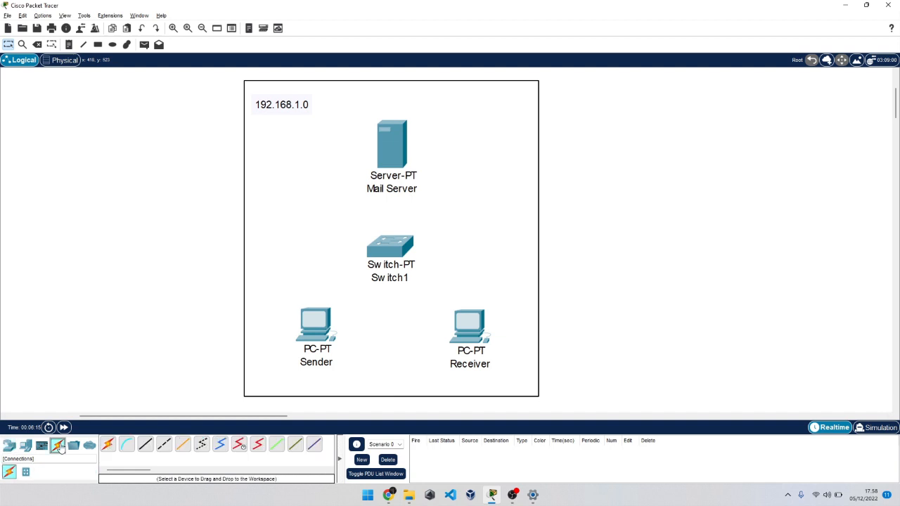
{"action": "left_click", "coordinate": [111, 446]}
{"action": "left_click", "coordinate": [315, 323]}
{"action": "left_click", "coordinate": [379, 246]}
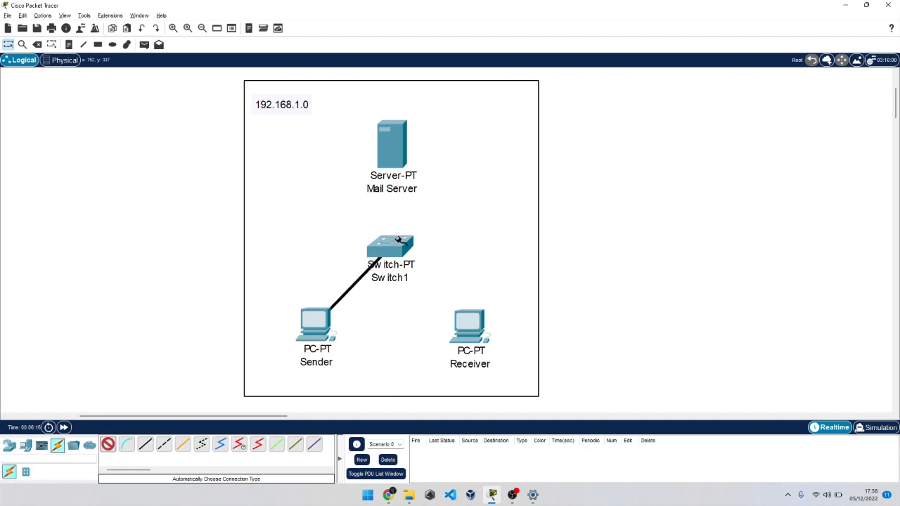
{"action": "left_click", "coordinate": [108, 445], "text": "ctrl"}
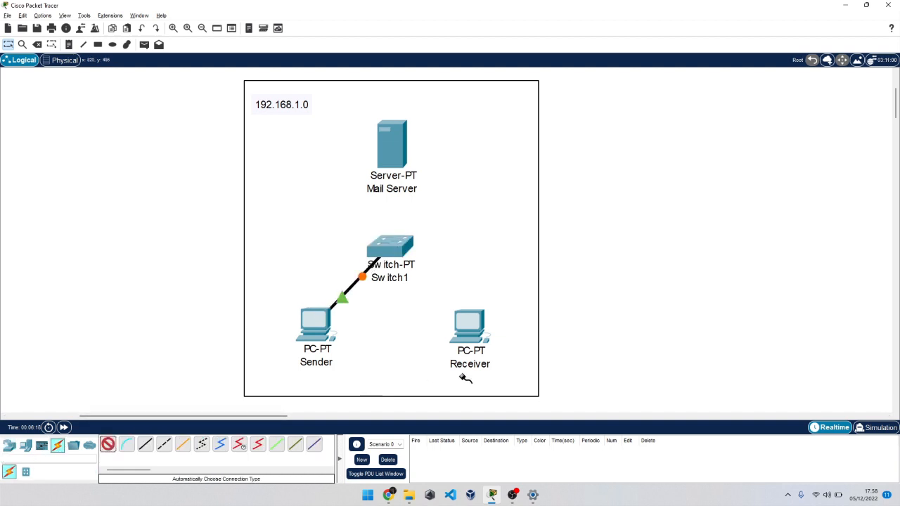
{"action": "left_click", "coordinate": [461, 335]}
{"action": "left_click", "coordinate": [388, 248]}
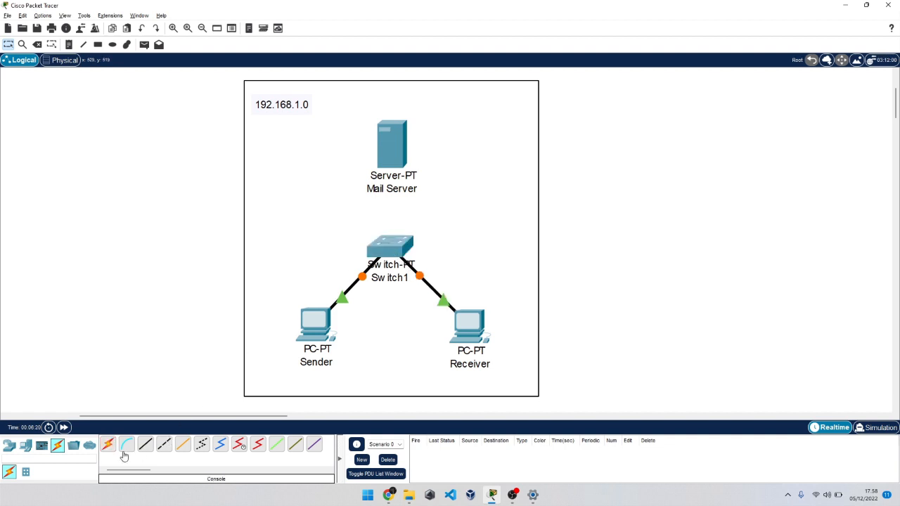
{"action": "left_click", "coordinate": [387, 158]}
{"action": "left_click", "coordinate": [385, 245]}
{"action": "left_click", "coordinate": [384, 245]}
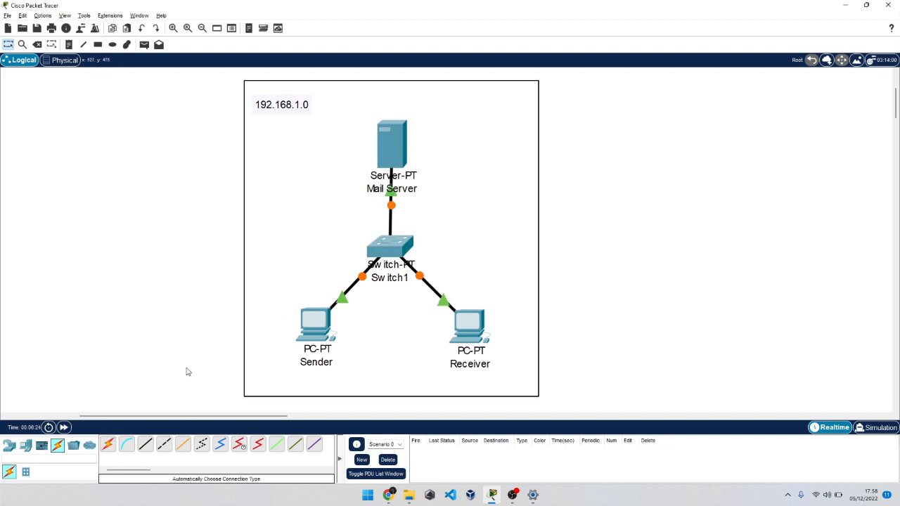
{"action": "left_click", "coordinate": [64, 427]}
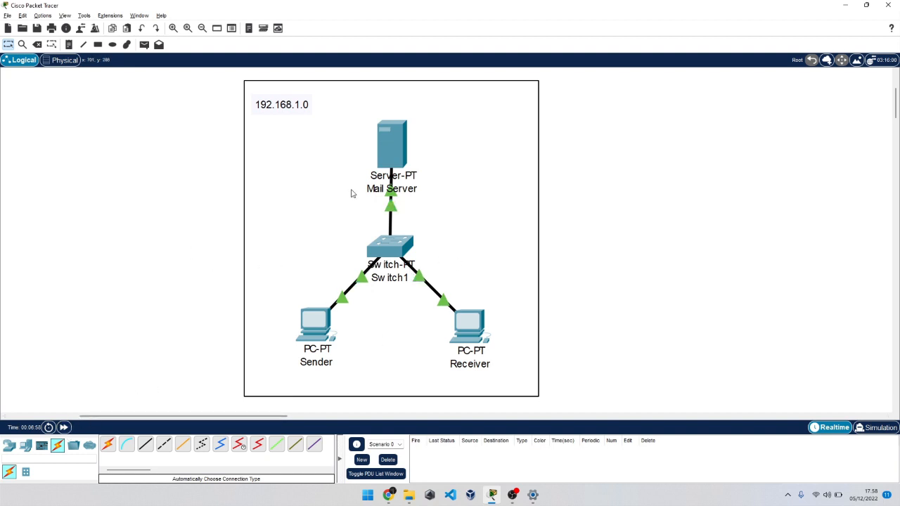
Give the Mail Server the static IPv4 address 192.168.1.1 with subnet mask 255.255.255.0.
{"action": "left_click", "coordinate": [404, 147]}
{"action": "left_click_drag", "start_coordinate": [406, 86], "coordinate": [657, 84]}
{"action": "left_click", "coordinate": [622, 101]}
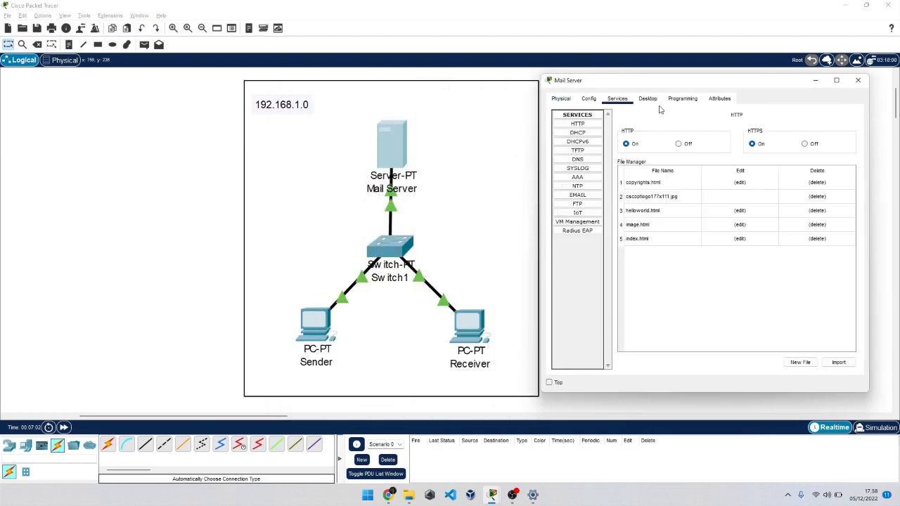
{"action": "left_click", "coordinate": [647, 101]}
{"action": "left_click", "coordinate": [583, 149]}
{"action": "left_click", "coordinate": [698, 151]}
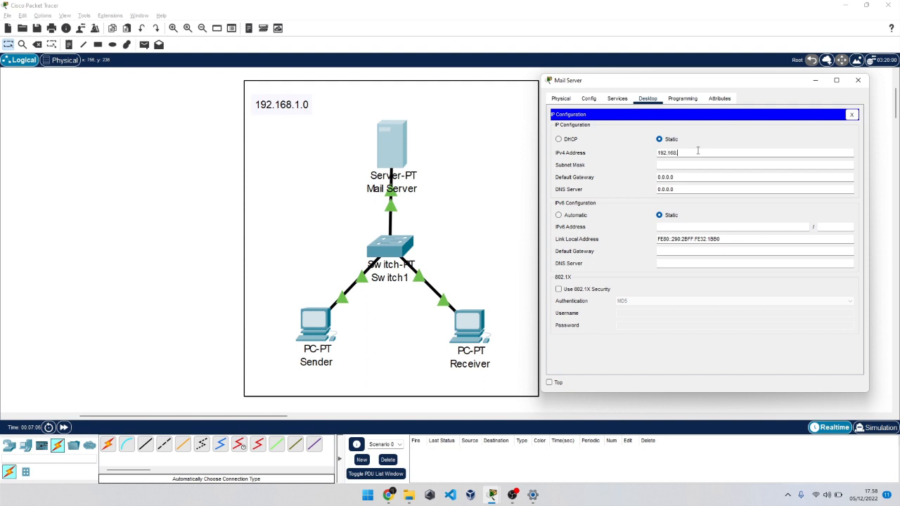
{"action": "key", "text": "Tab"}
{"action": "key", "text": "Tab"}
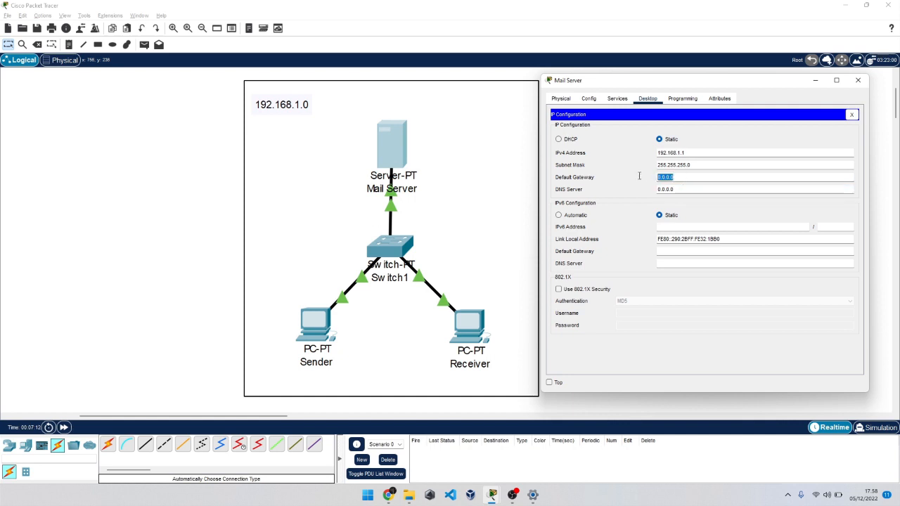
{"action": "left_click", "coordinate": [689, 187]}
{"action": "left_click_drag", "start_coordinate": [689, 177], "coordinate": [657, 179]}
{"action": "left_click", "coordinate": [731, 187]}
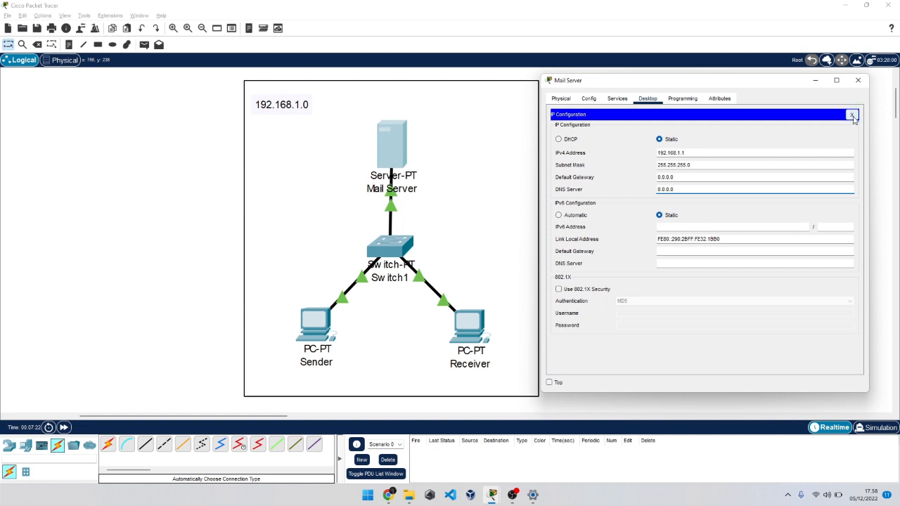
{"action": "left_click", "coordinate": [851, 115]}
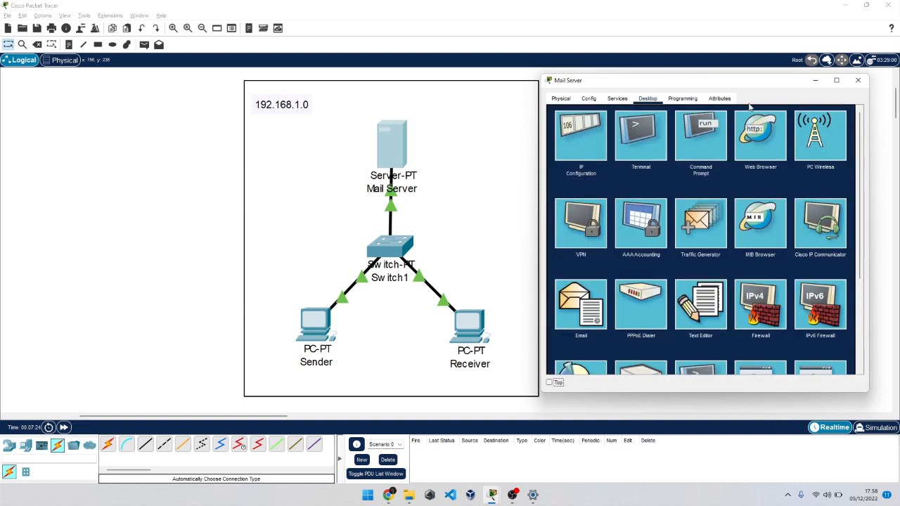
Enable the DNS service on the Mail Server and add an A record mapping mail.labtif.com to 192.168.1.1.
{"action": "left_click", "coordinate": [628, 100]}
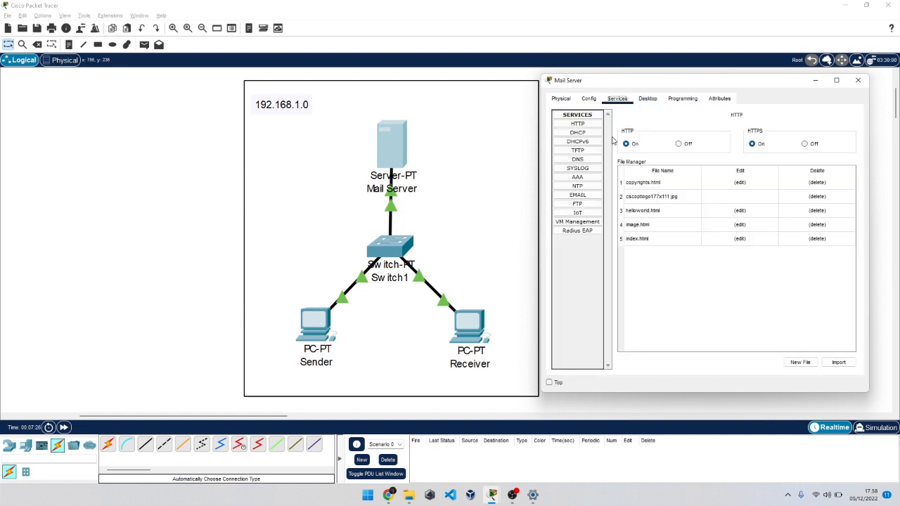
{"action": "left_click", "coordinate": [578, 159]}
{"action": "left_click", "coordinate": [577, 197]}
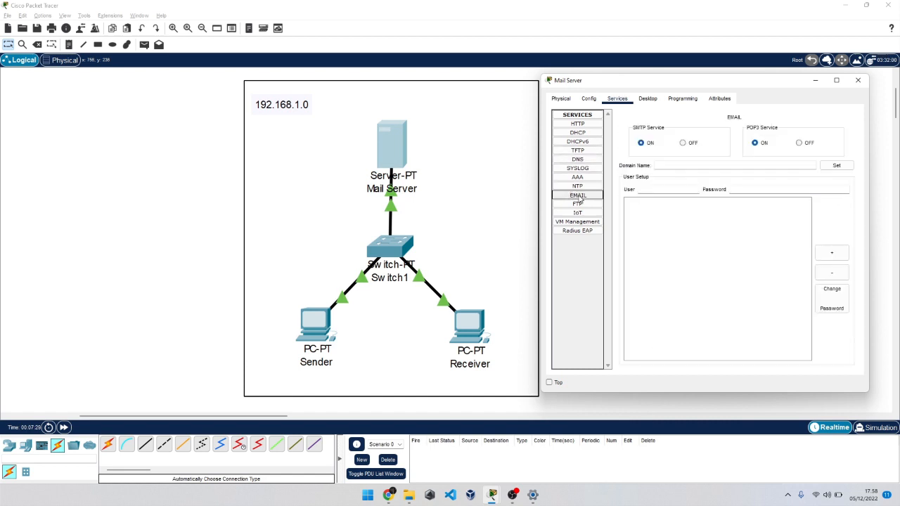
{"action": "left_click", "coordinate": [578, 159]}
{"action": "left_click", "coordinate": [702, 133]}
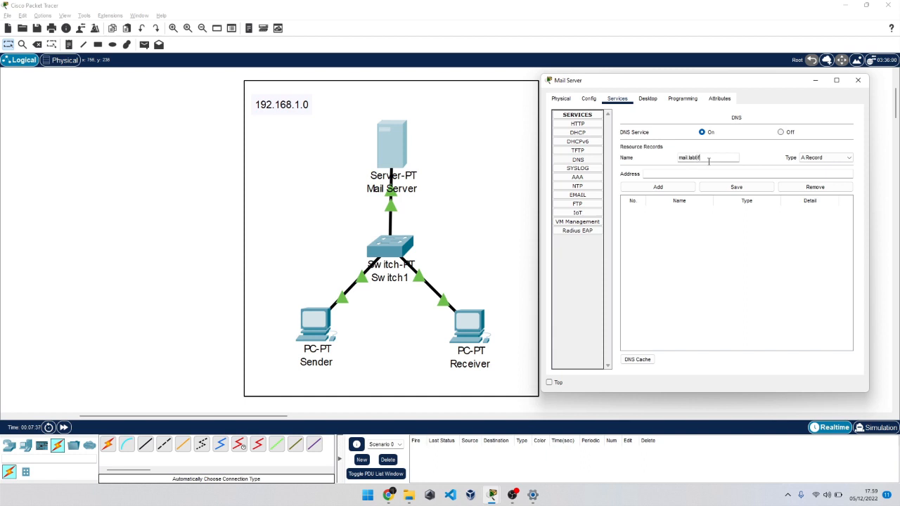
{"action": "left_click_drag", "start_coordinate": [690, 158], "coordinate": [676, 157]}
{"action": "key", "text": "ctrl+a"}
{"action": "left_click", "coordinate": [664, 174]}
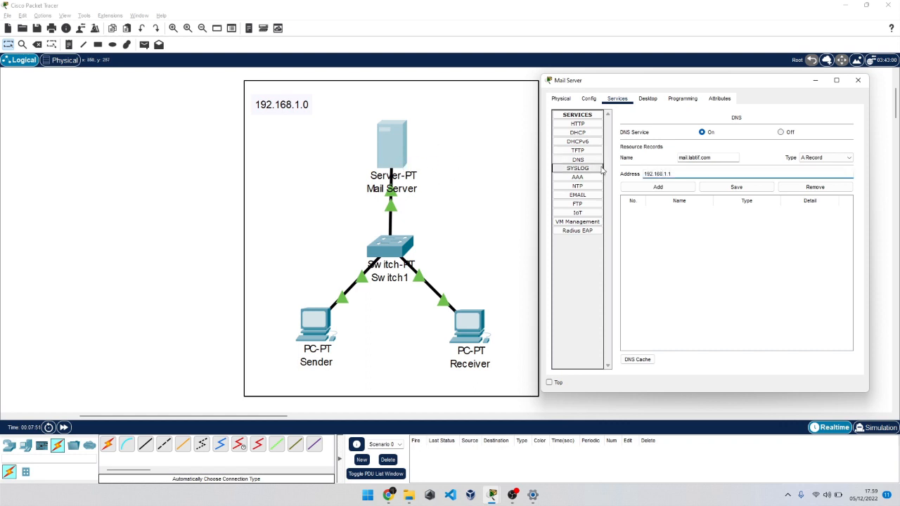
{"action": "left_click", "coordinate": [684, 187]}
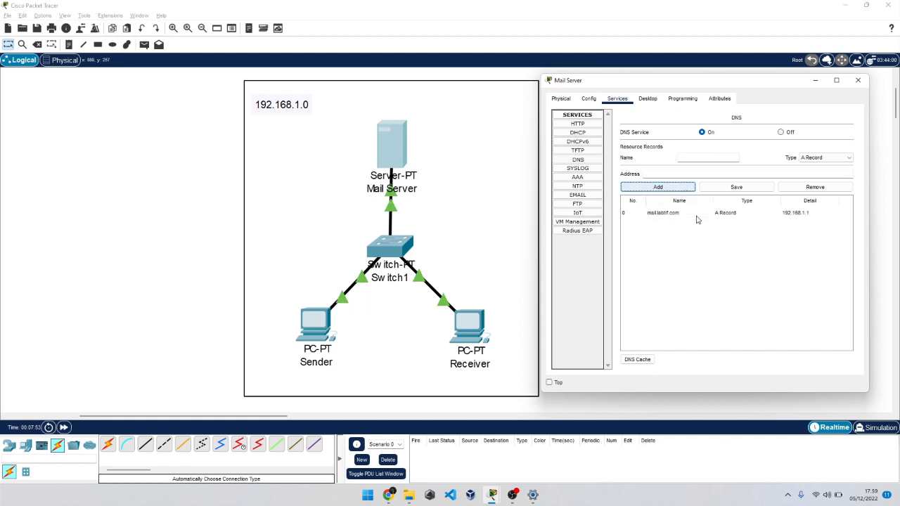
{"action": "left_click", "coordinate": [679, 214]}
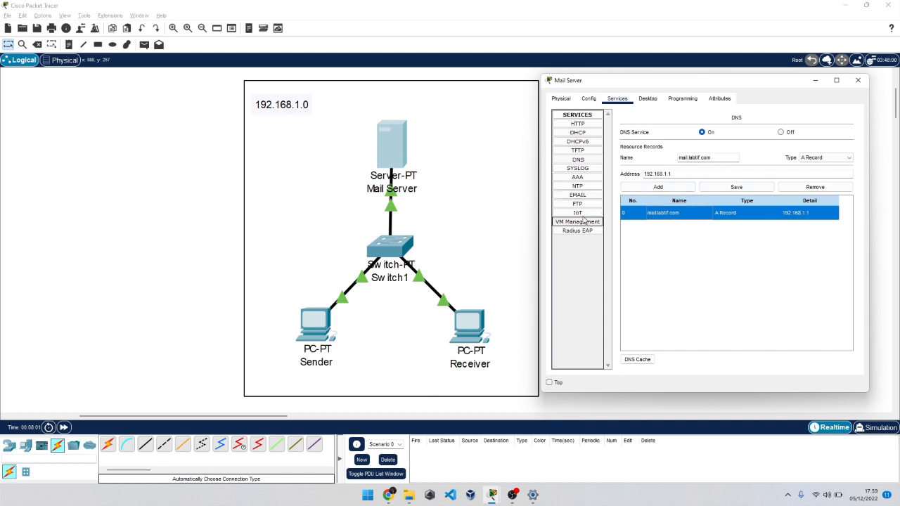
{"action": "left_click", "coordinate": [577, 195]}
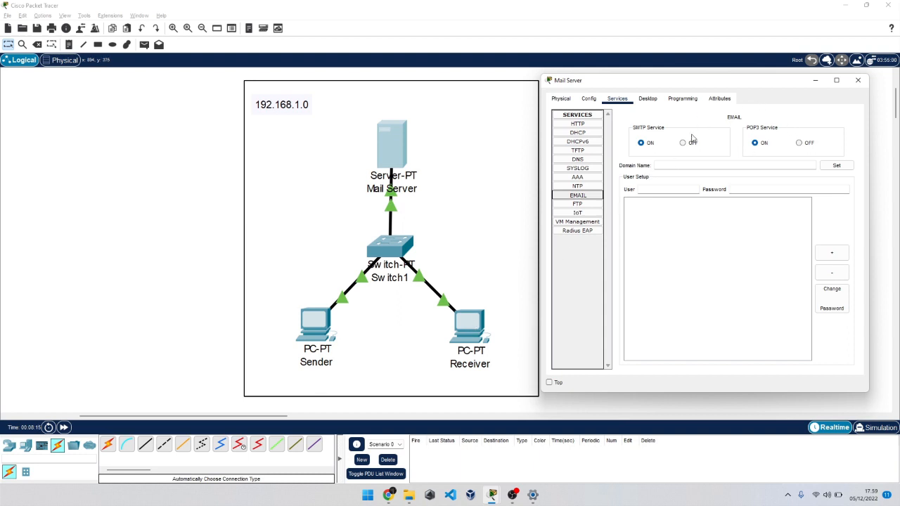
{"action": "left_click", "coordinate": [717, 165]}
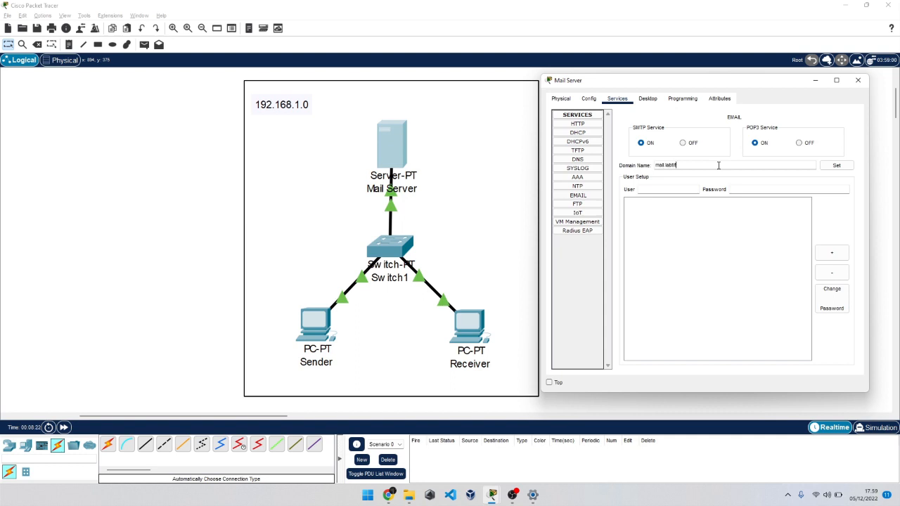
{"action": "left_click", "coordinate": [840, 167]}
Create the email accounts user1 and user2 on the Mail Server, entering a password for each.
{"action": "type", "text": "user1"}
{"action": "key", "text": "Tab"}
{"action": "left_click", "coordinate": [821, 250]}
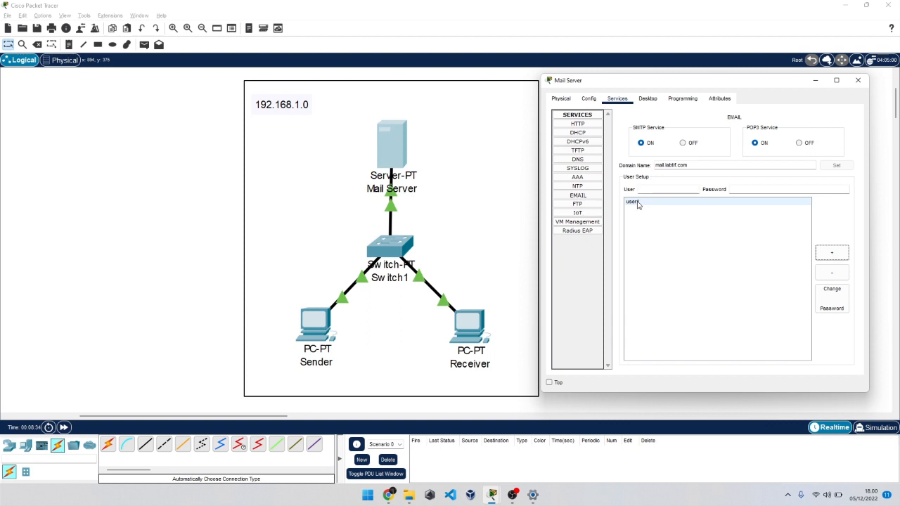
{"action": "left_click", "coordinate": [657, 191]}
{"action": "type", "text": "user2"}
{"action": "key", "text": "Tab"}
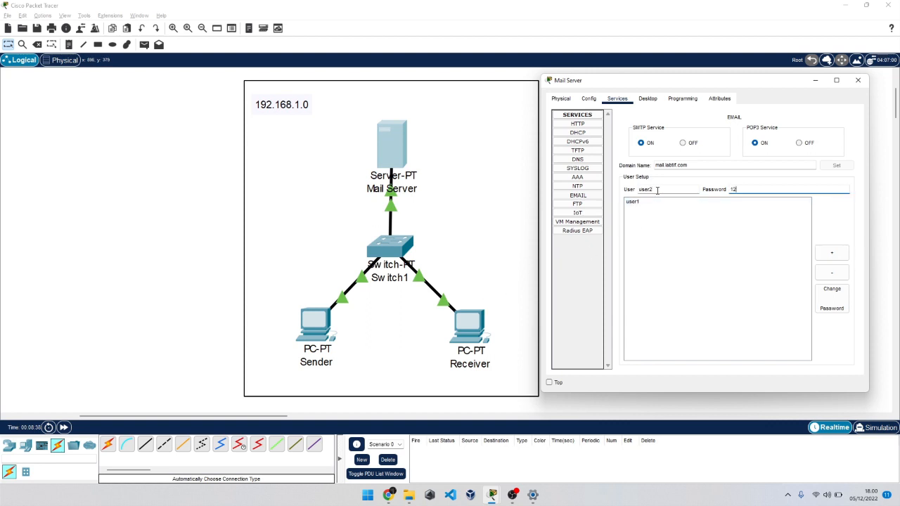
{"action": "left_click", "coordinate": [834, 257]}
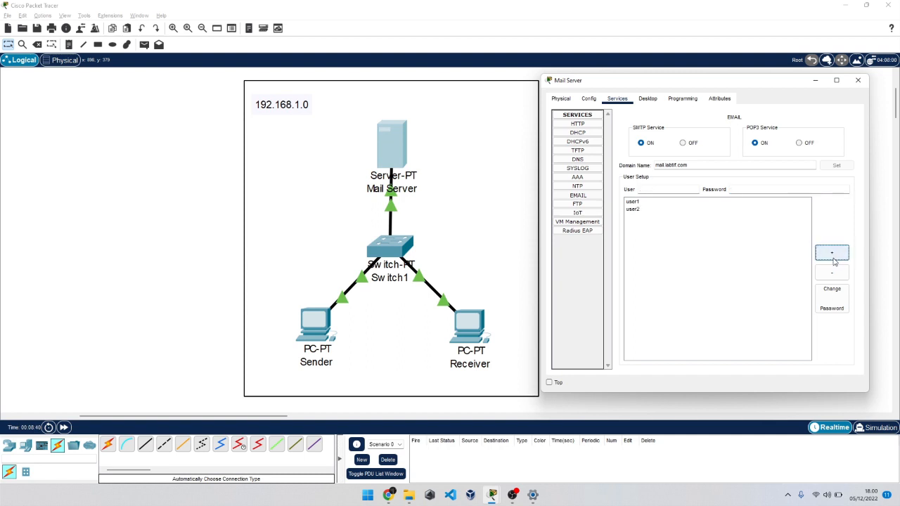
{"action": "left_click", "coordinate": [175, 241]}
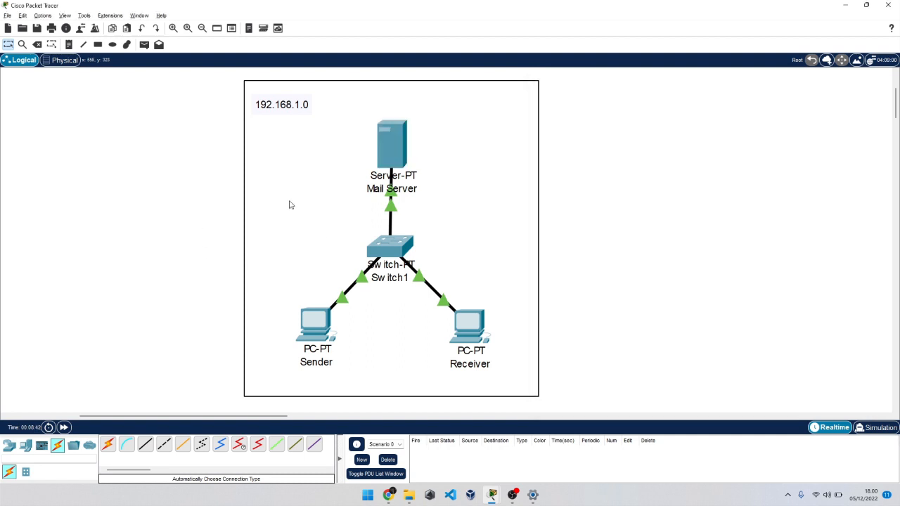
{"action": "left_click", "coordinate": [407, 150]}
{"action": "left_click", "coordinate": [407, 150]}
{"action": "left_click_drag", "start_coordinate": [185, 308], "coordinate": [513, 356]}
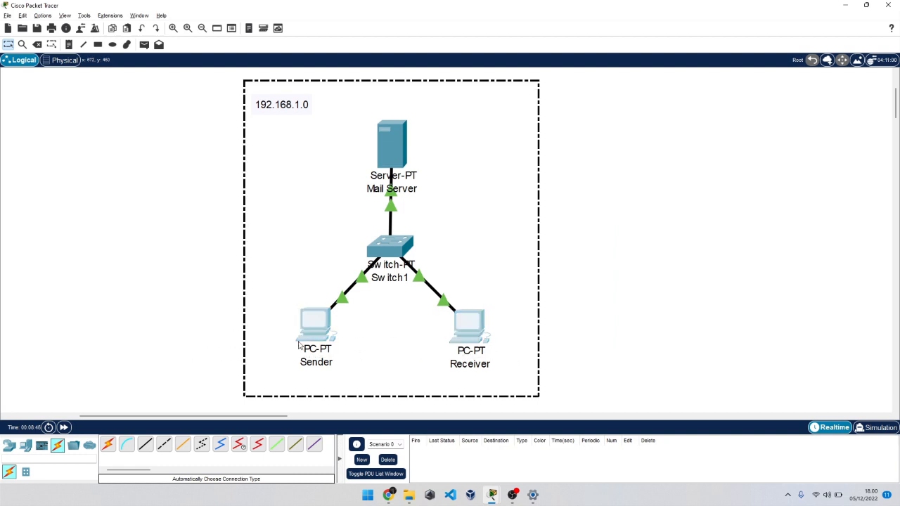
{"action": "left_click", "coordinate": [222, 328]}
Give the Sender PC the static IPv4 address 192.168.1.2, subnet mask 255.255.255.0 and DNS server 192.168.1.1.
{"action": "left_click", "coordinate": [324, 328]}
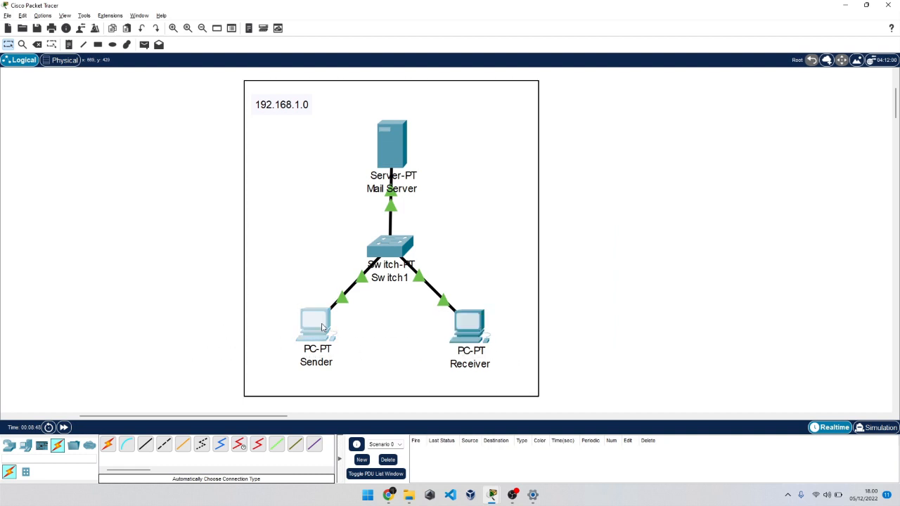
{"action": "left_click", "coordinate": [366, 105]}
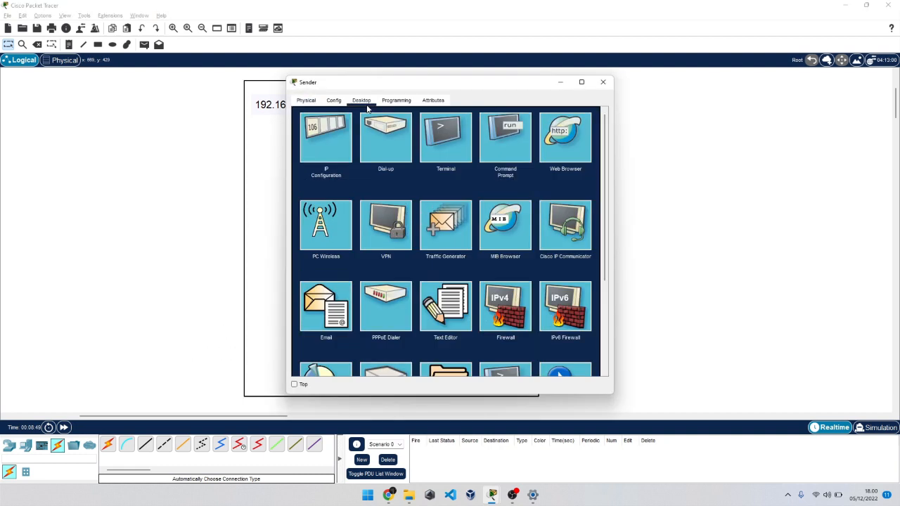
{"action": "left_click", "coordinate": [325, 137]}
{"action": "left_click_drag", "start_coordinate": [387, 90], "coordinate": [654, 118]}
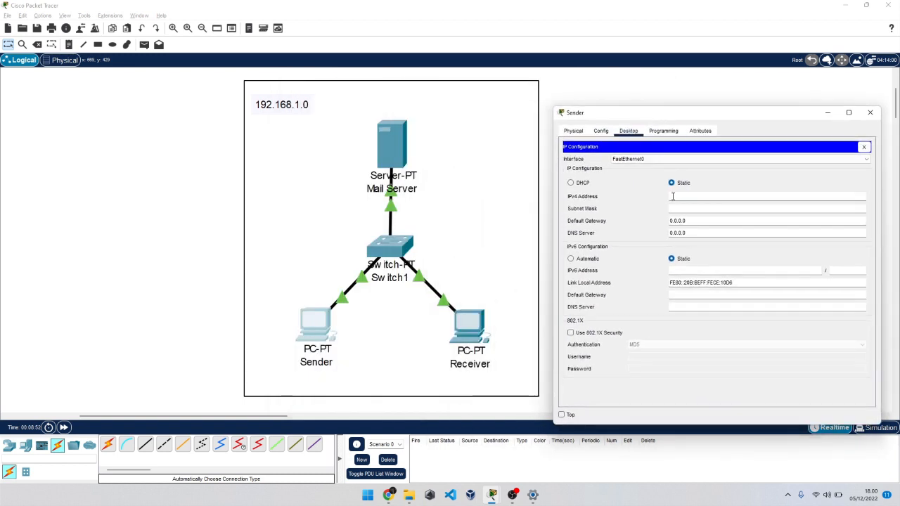
{"action": "type", "text": "192"}
{"action": "key", "text": "Tab"}
{"action": "key", "text": "Tab"}
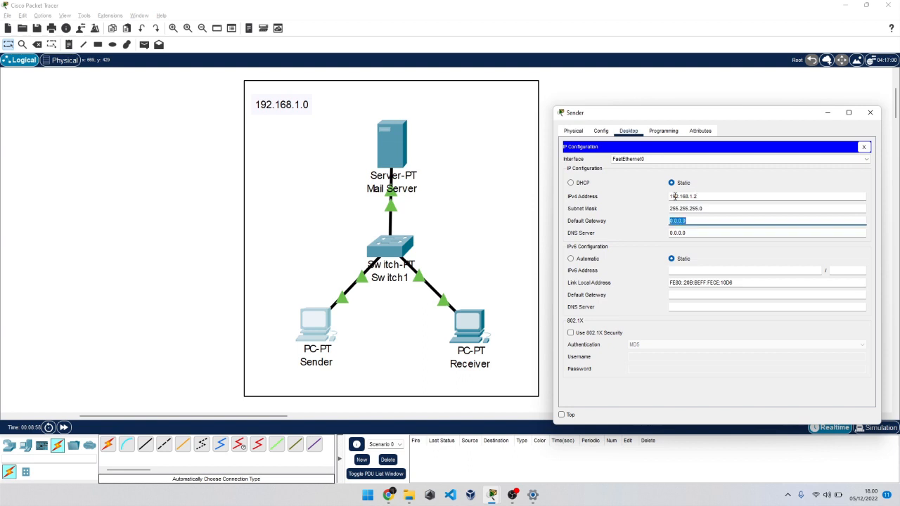
{"action": "key", "text": "Tab"}
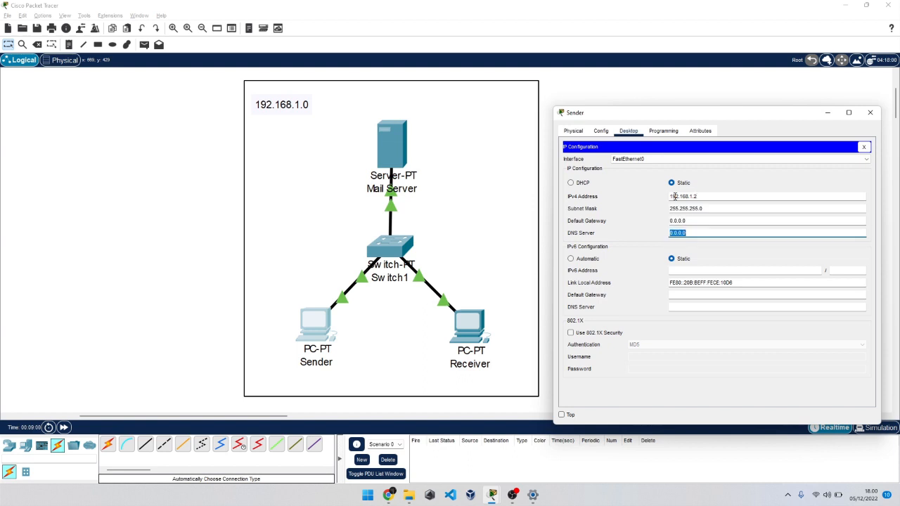
{"action": "type", "text": "192.168.1.1"}
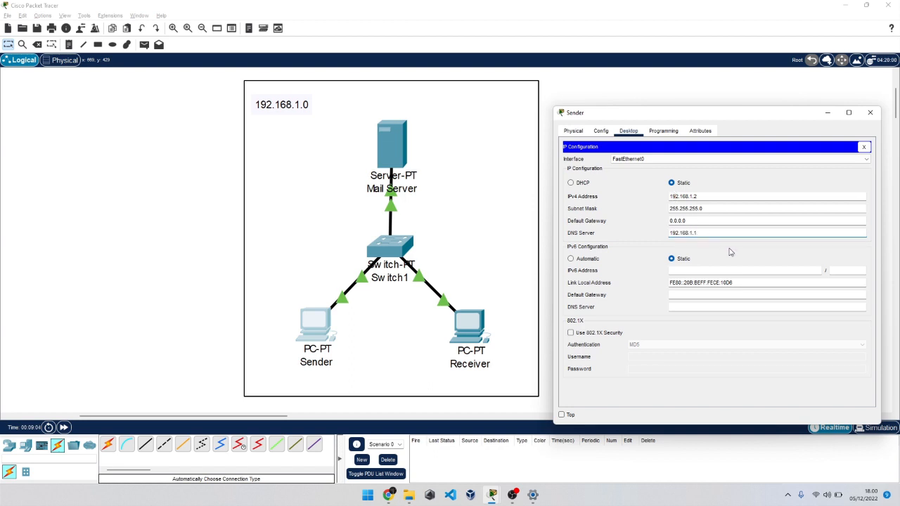
{"action": "left_click_drag", "start_coordinate": [698, 233], "coordinate": [654, 238]}
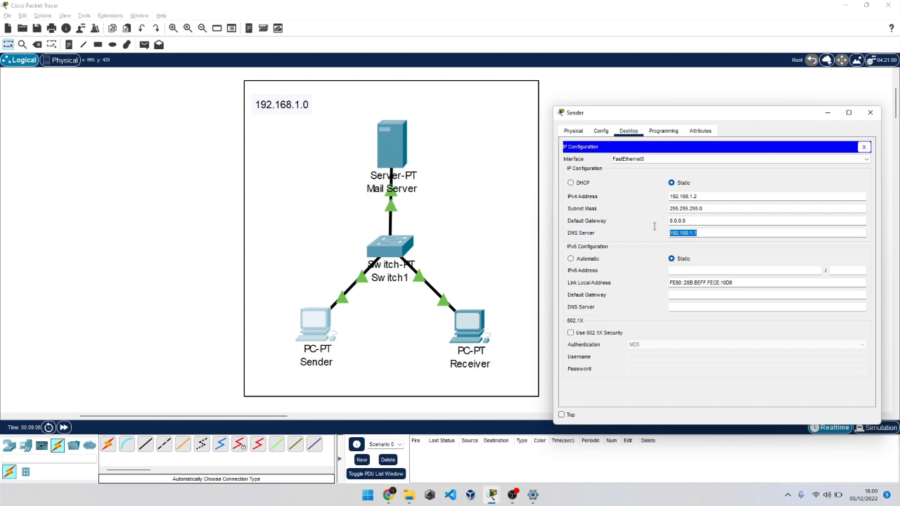
{"action": "left_click", "coordinate": [865, 148]}
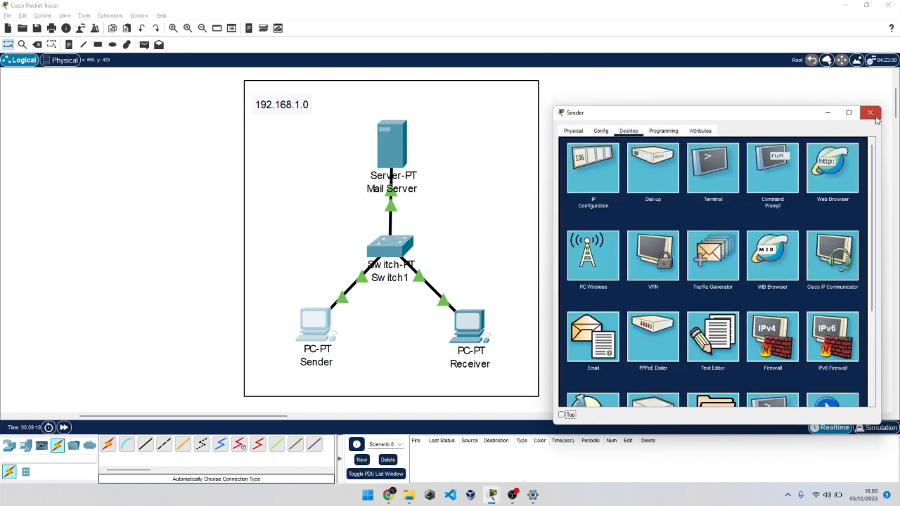
{"action": "left_click", "coordinate": [870, 113]}
Give the Receiver PC the static IPv4 address 192.168.1.3, subnet mask 255.255.255.0 and DNS server 192.168.1.1.
{"action": "left_click", "coordinate": [461, 329]}
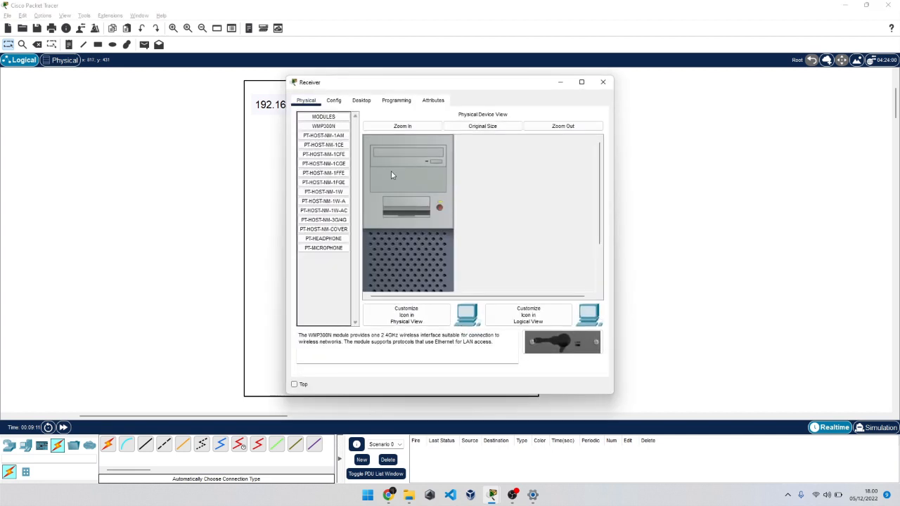
{"action": "left_click", "coordinate": [361, 100]}
{"action": "left_click", "coordinate": [326, 135]}
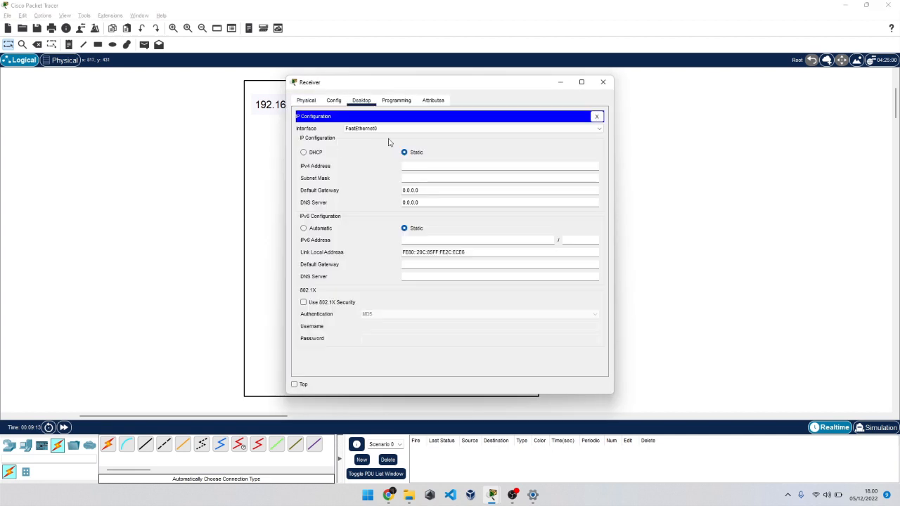
{"action": "left_click", "coordinate": [461, 166]}
{"action": "type", "text": "192.168.1.3"}
{"action": "key", "text": "Tab"}
{"action": "key", "text": "Tab"}
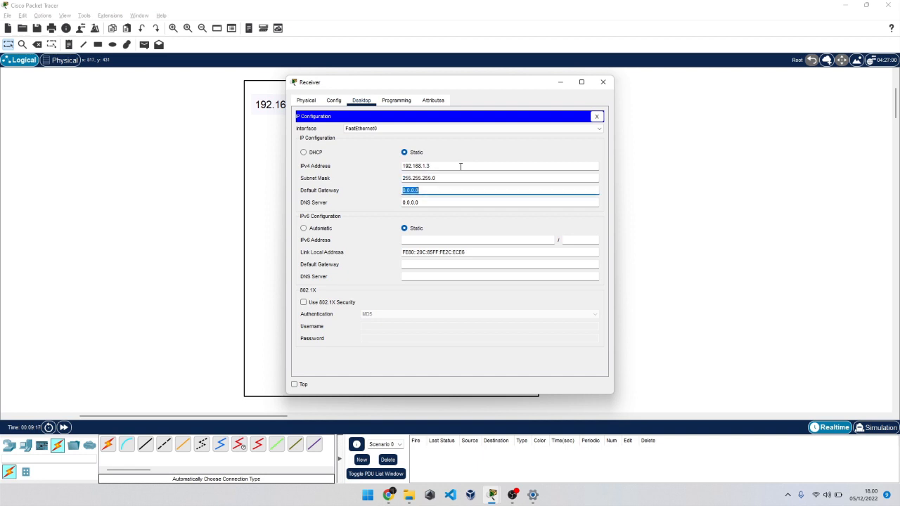
{"action": "key", "text": "Tab"}
{"action": "type", "text": "192.168.1.1"}
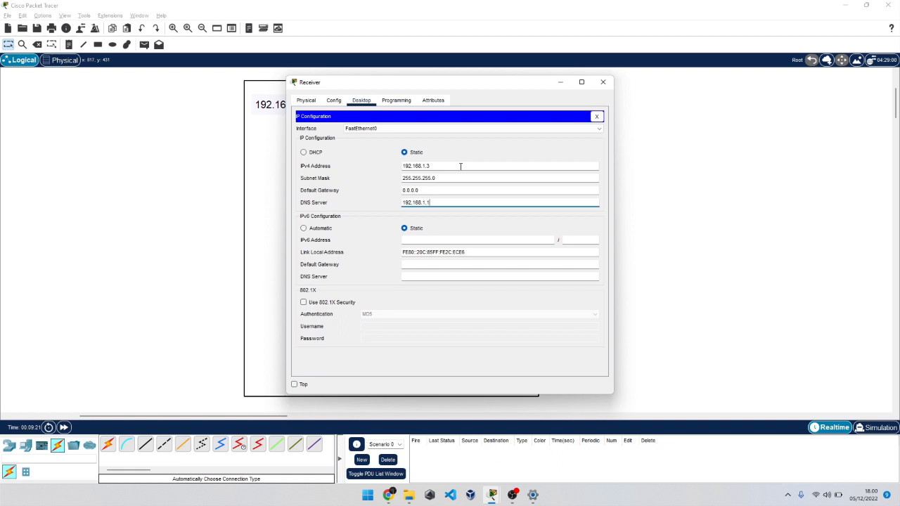
{"action": "left_click", "coordinate": [602, 82]}
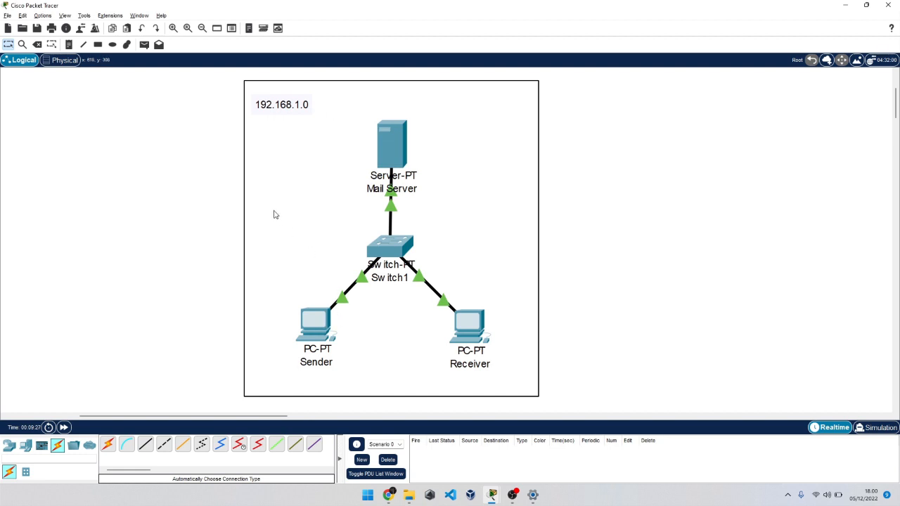
{"action": "left_click_drag", "start_coordinate": [176, 118], "coordinate": [625, 379]}
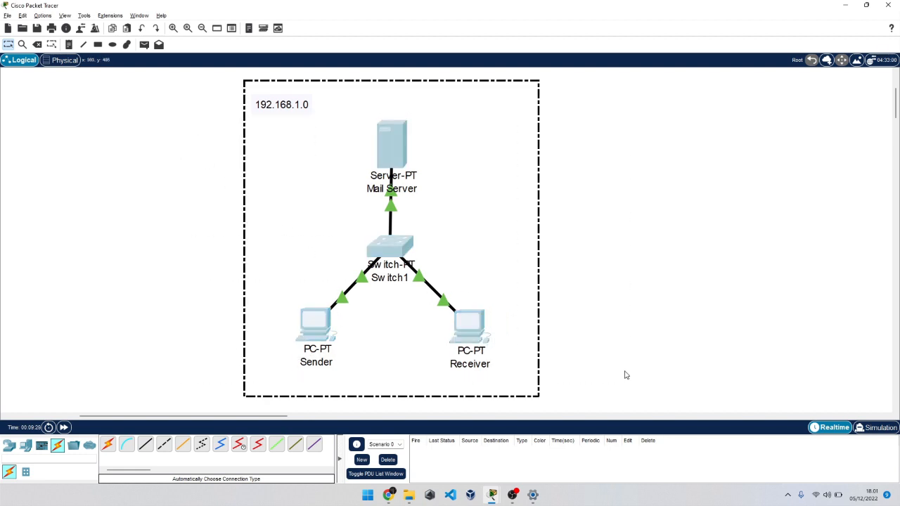
{"action": "left_click", "coordinate": [623, 373]}
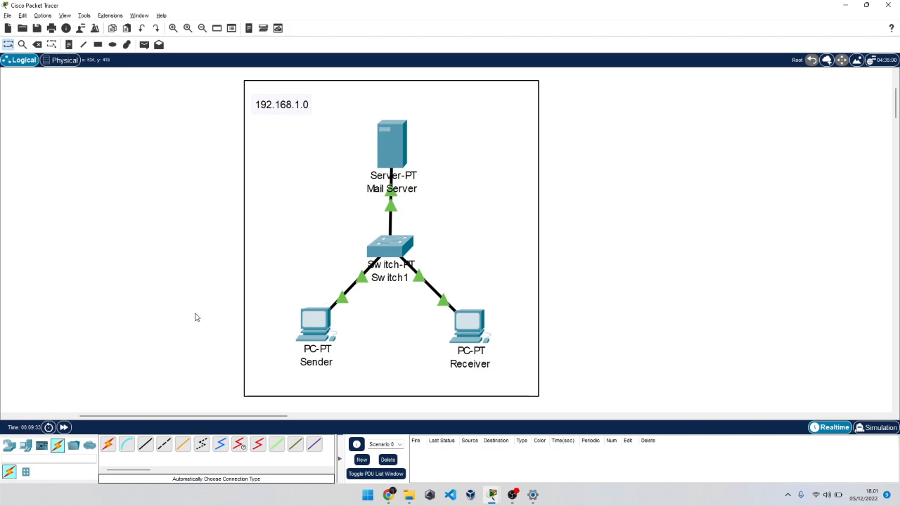
In the Sender PC's mail configuration, enter user1 as the name and fill in that account's e-mail address.
{"action": "left_click", "coordinate": [314, 329]}
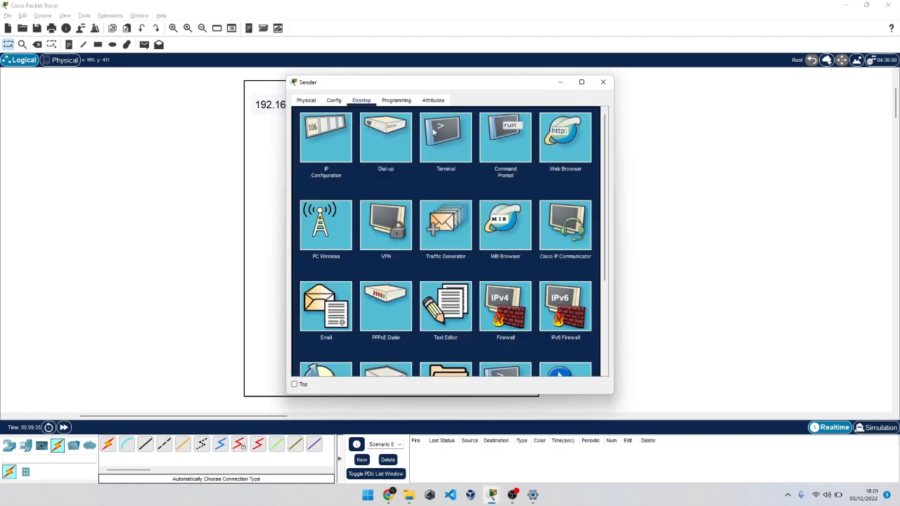
{"action": "left_click_drag", "start_coordinate": [438, 85], "coordinate": [661, 83]}
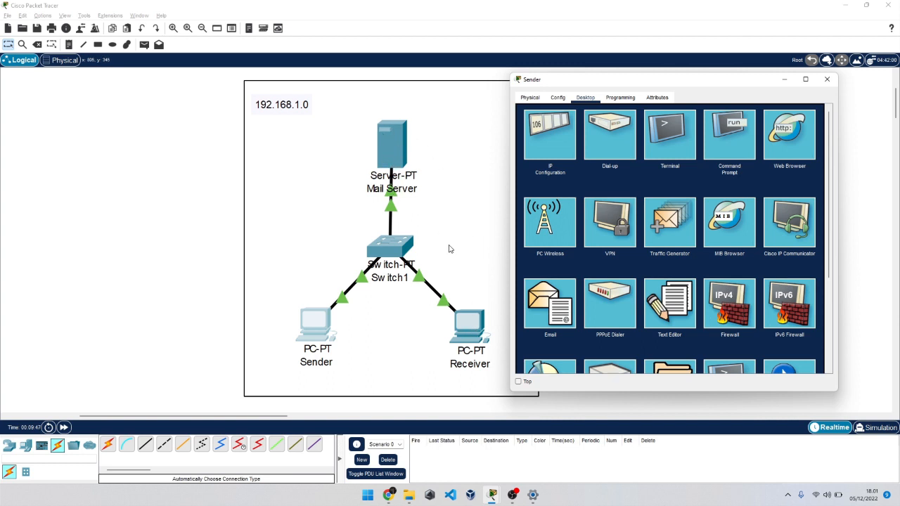
{"action": "left_click", "coordinate": [549, 306]}
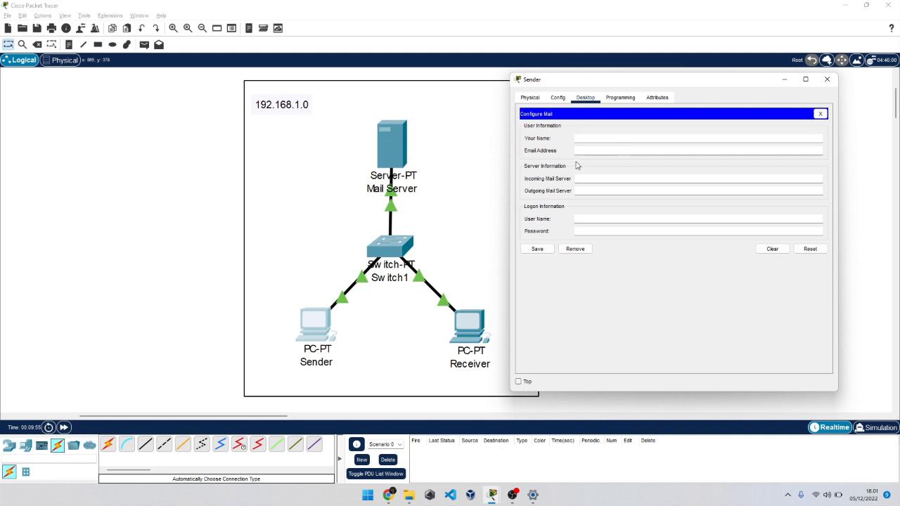
{"action": "left_click", "coordinate": [601, 139]}
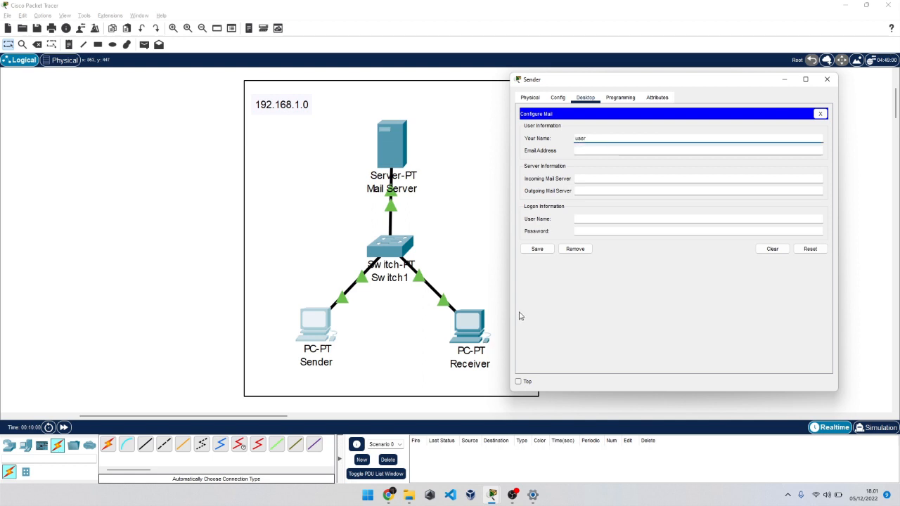
{"action": "type", "text": "user1"}
{"action": "key", "text": "Tab"}
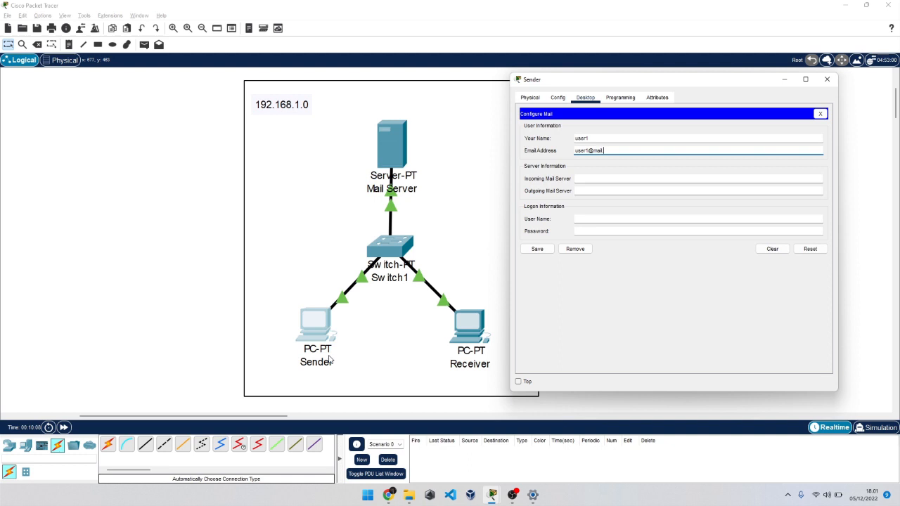
{"action": "type", "text": "user1@mail.labtif.com"}
Set both the incoming and outgoing mail servers to mail.labtif.com in the Sender PC's mail configuration.
{"action": "key", "text": "Tab"}
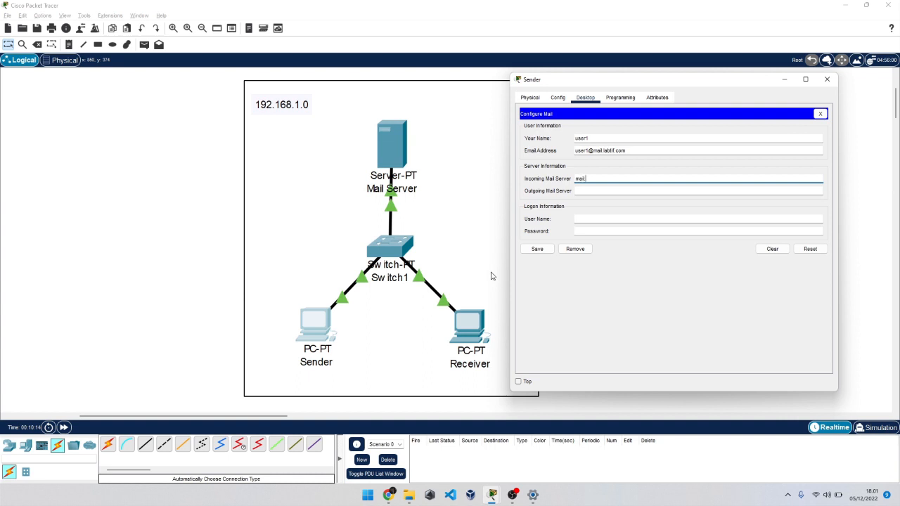
{"action": "key", "text": "ctrl+a"}
{"action": "key", "text": "ctrl+c"}
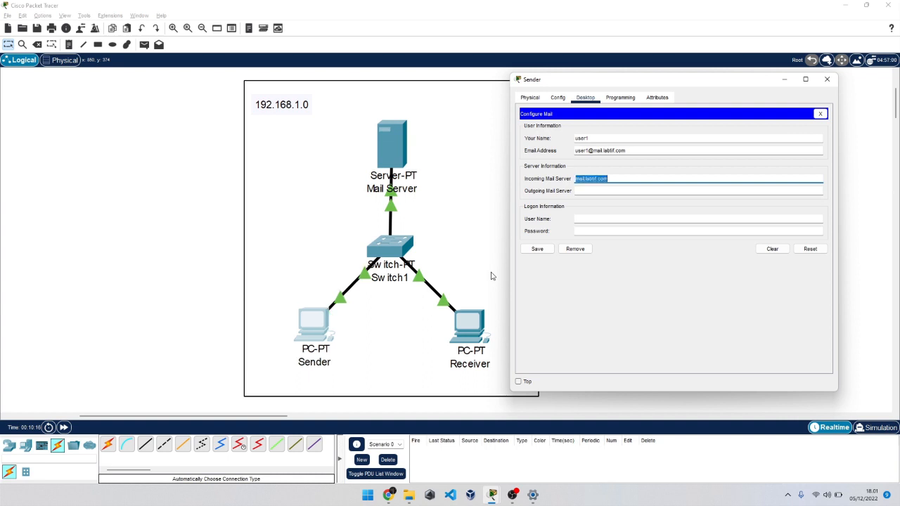
{"action": "left_click", "coordinate": [615, 190]}
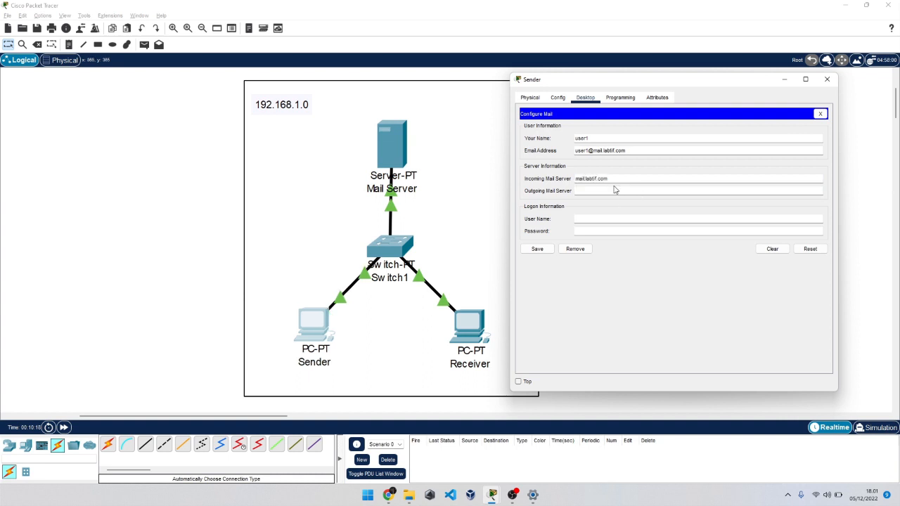
{"action": "key", "text": "ctrl+v"}
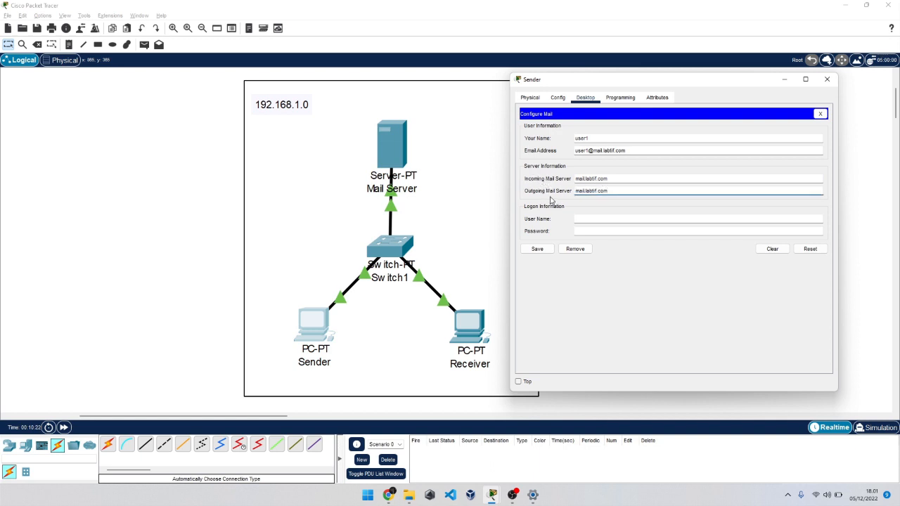
{"action": "left_click_drag", "start_coordinate": [611, 190], "coordinate": [565, 192]}
{"action": "left_click", "coordinate": [618, 193]}
Enter user1 as the Sender's logon user name, fill in the account password and save the mail configuration.
{"action": "left_click", "coordinate": [583, 217]}
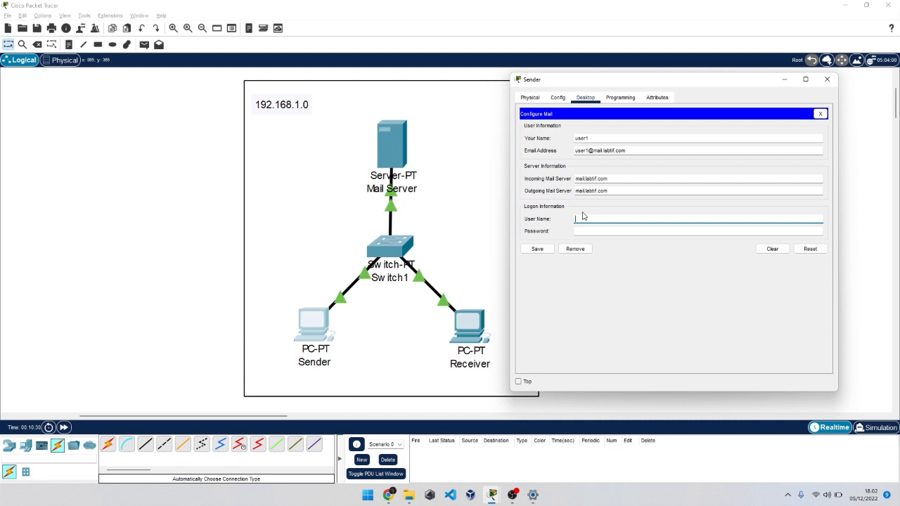
{"action": "type", "text": "user1"}
{"action": "key", "text": "Tab"}
{"action": "type", "text": "123"}
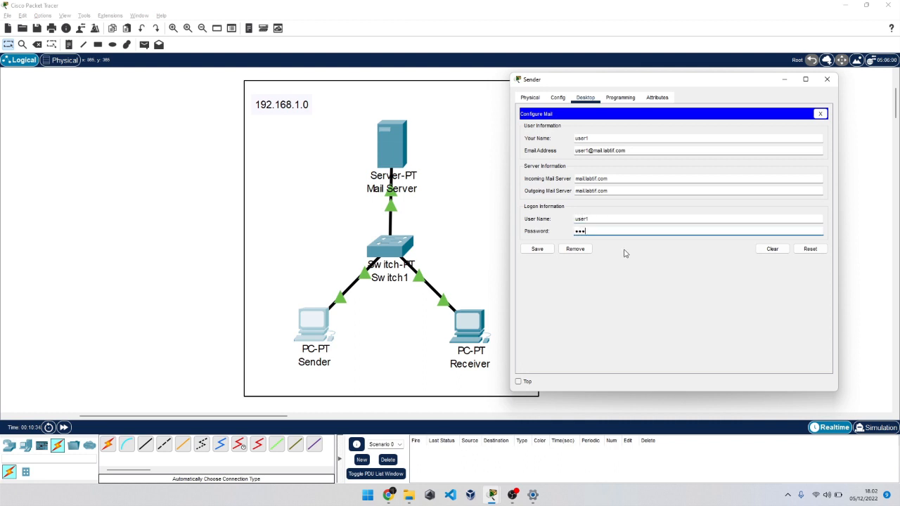
{"action": "left_click", "coordinate": [547, 250]}
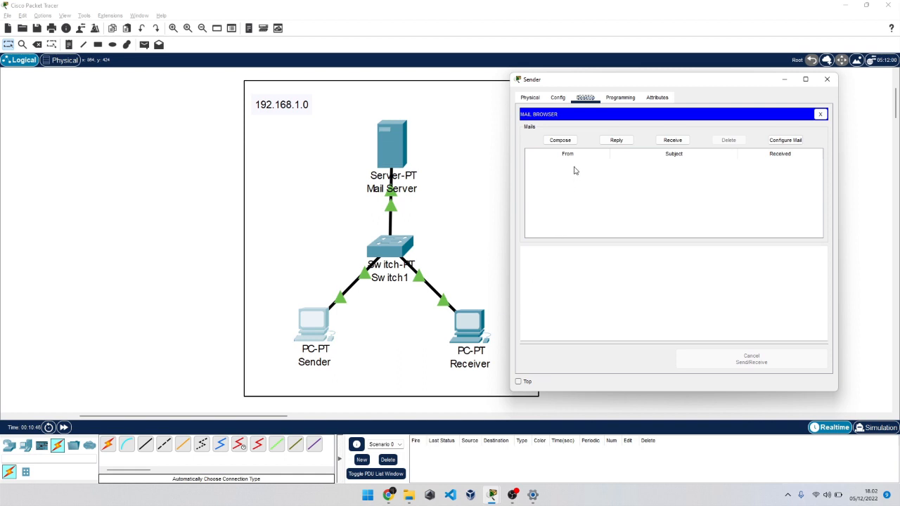
Send a mail from the Sender PC to user2's e-mail address with subject "Test Mail" and message "Halo saya dari user1", and close the PC window.
{"action": "left_click", "coordinate": [560, 141]}
{"action": "type", "text": "user2@"}
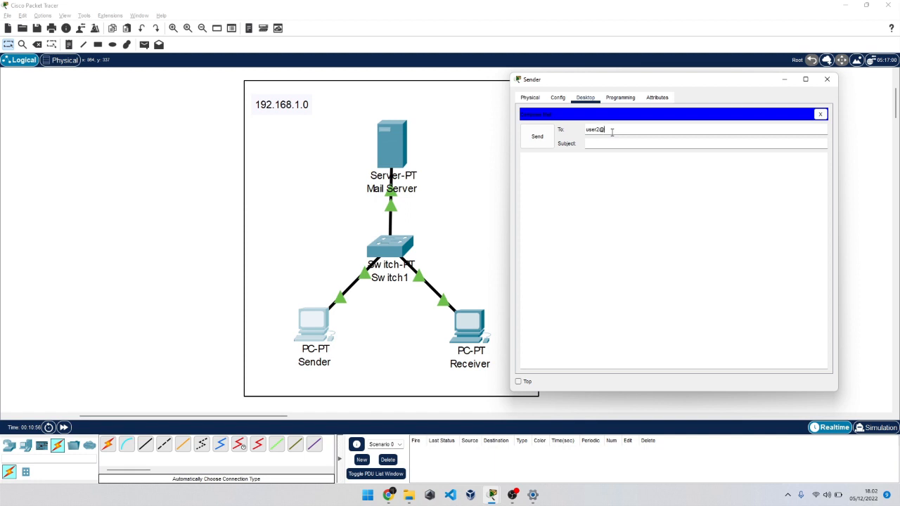
{"action": "type", "text": "btif.com"}
{"action": "left_click", "coordinate": [603, 143]}
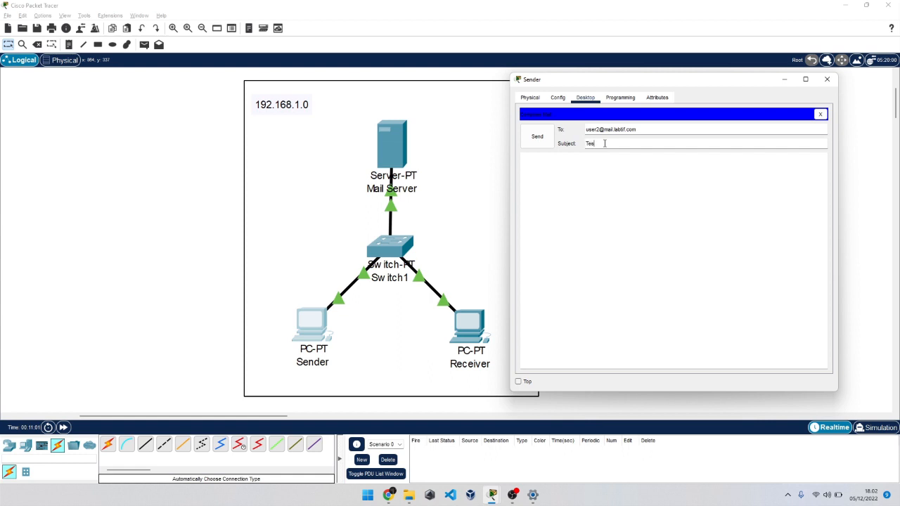
{"action": "key", "text": "Tab"}
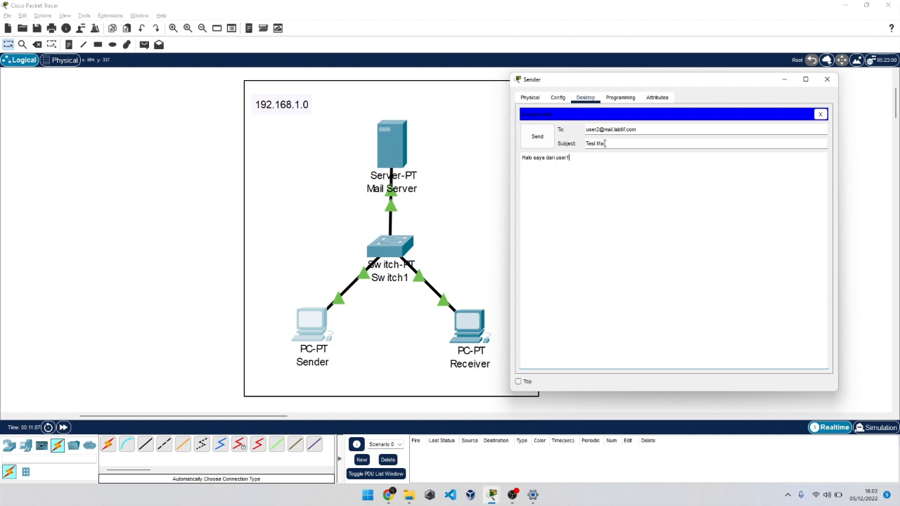
{"action": "left_click", "coordinate": [537, 137]}
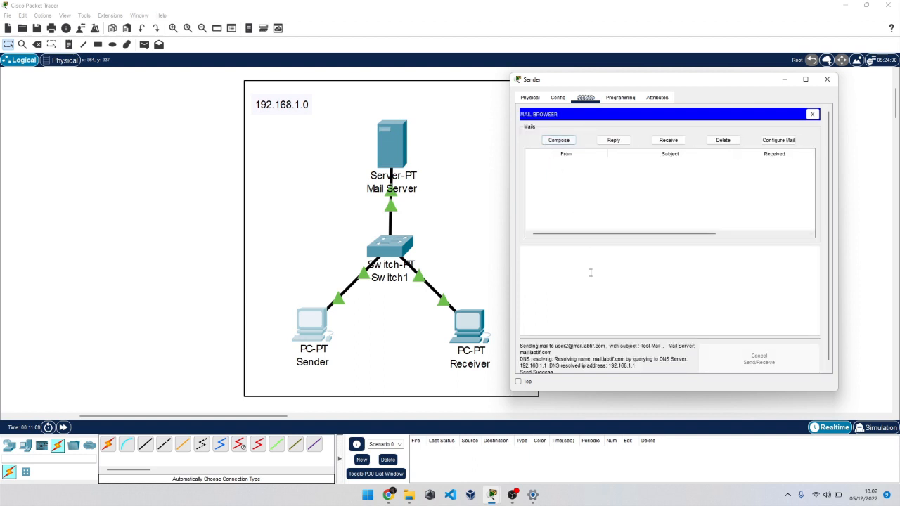
{"action": "scroll", "coordinate": [594, 362], "scroll_direction": "down", "scroll_amount": 1}
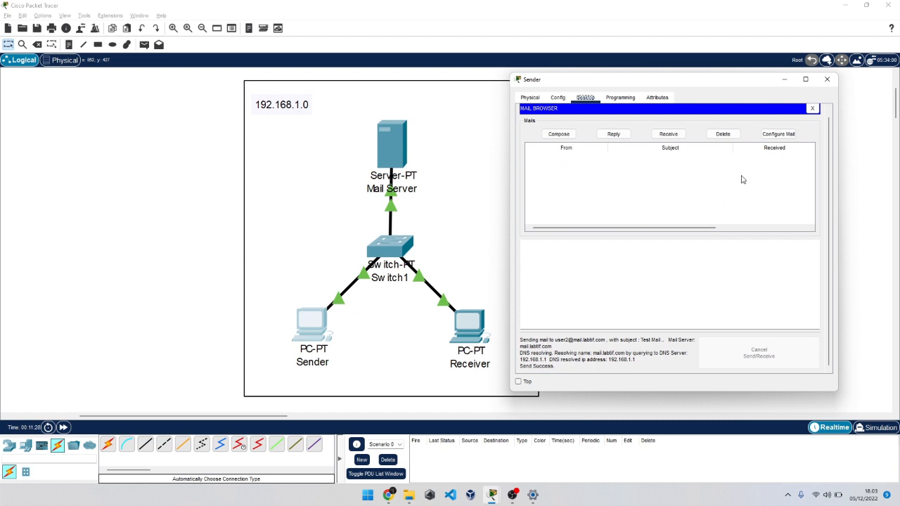
{"action": "left_click", "coordinate": [828, 78]}
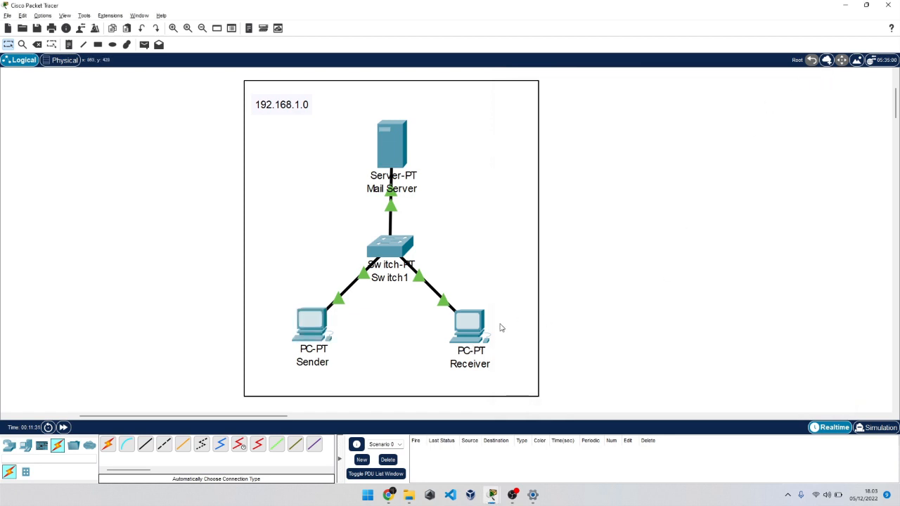
In the Receiver PC's mail configuration, enter user2 as the name and fill in that account's e-mail address.
{"action": "left_click", "coordinate": [461, 330]}
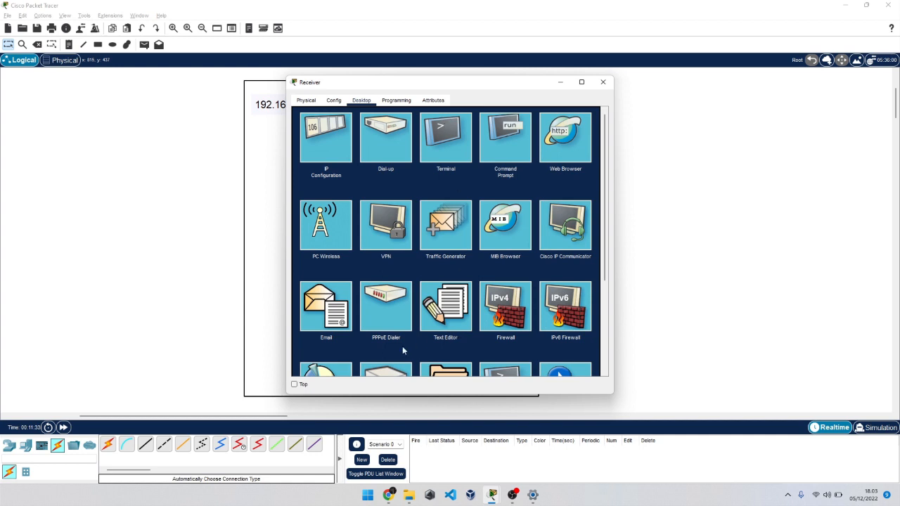
{"action": "scroll", "coordinate": [360, 259], "scroll_direction": "down", "scroll_amount": 5}
{"action": "left_click", "coordinate": [325, 204]}
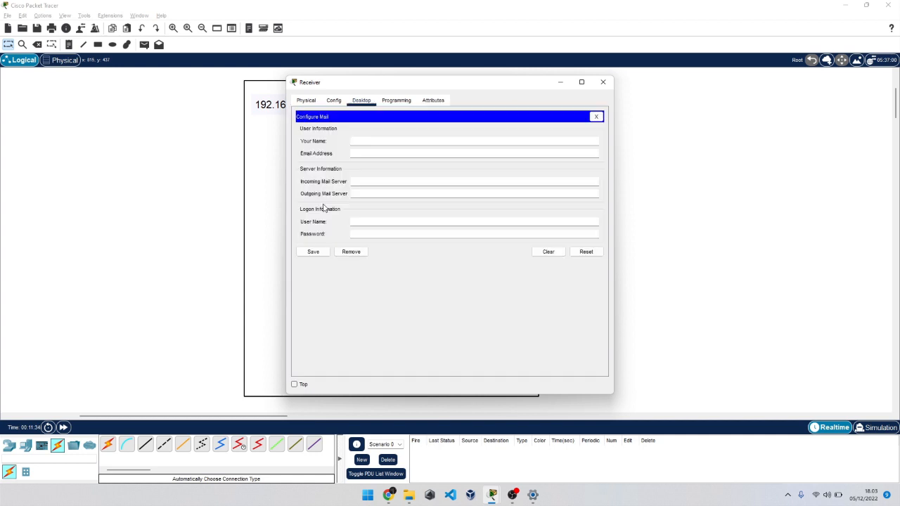
{"action": "left_click_drag", "start_coordinate": [416, 82], "coordinate": [701, 101]}
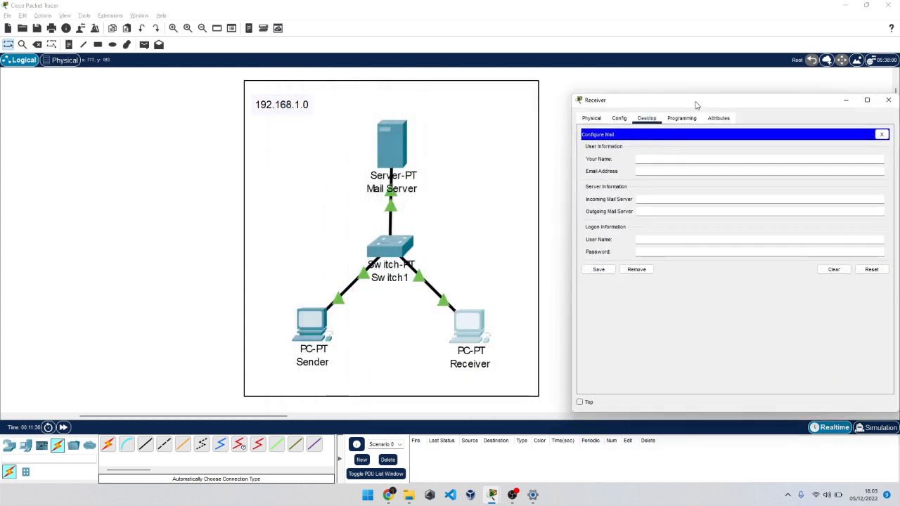
{"action": "left_click", "coordinate": [644, 158]}
{"action": "key", "text": "Tab"}
{"action": "type", "text": "use"}
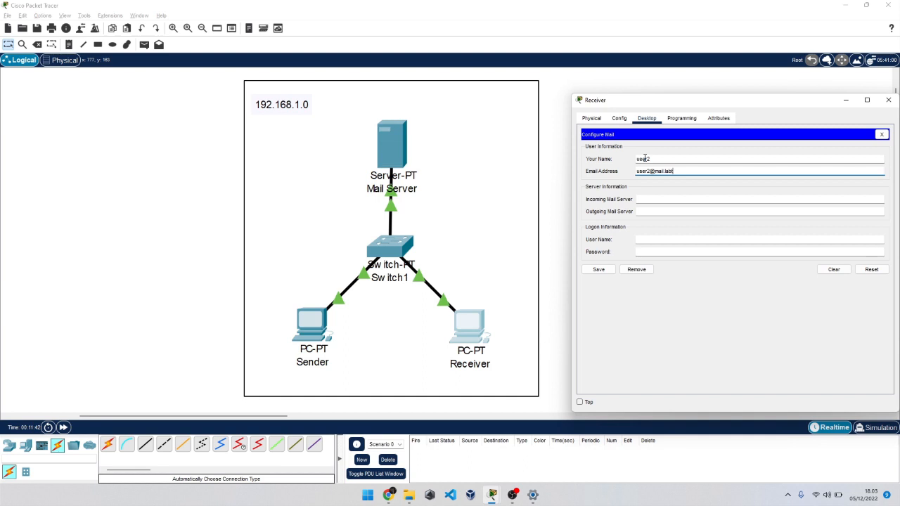
Set the Receiver PC's incoming and outgoing mail servers to mail.labtif.com.
{"action": "key", "text": "Tab"}
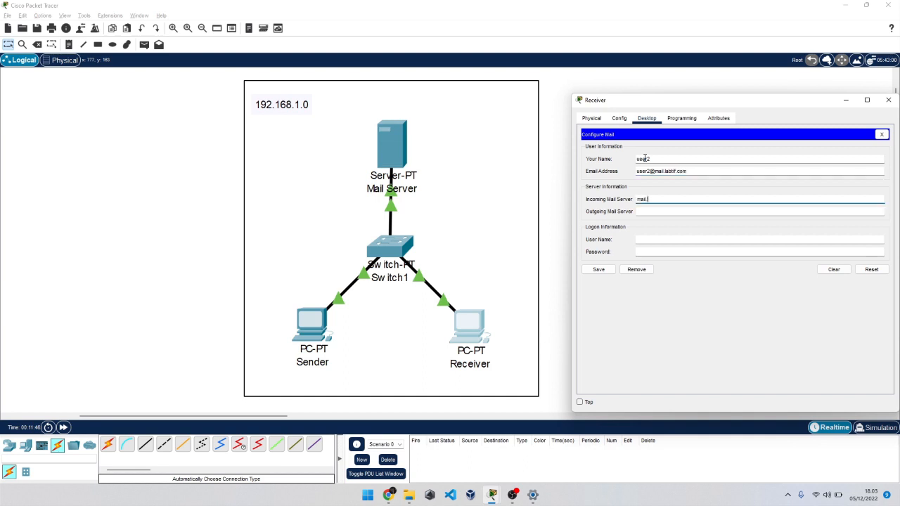
{"action": "type", "text": "mail.labtif.com"}
{"action": "key", "text": "Tab"}
{"action": "type", "text": "m"}
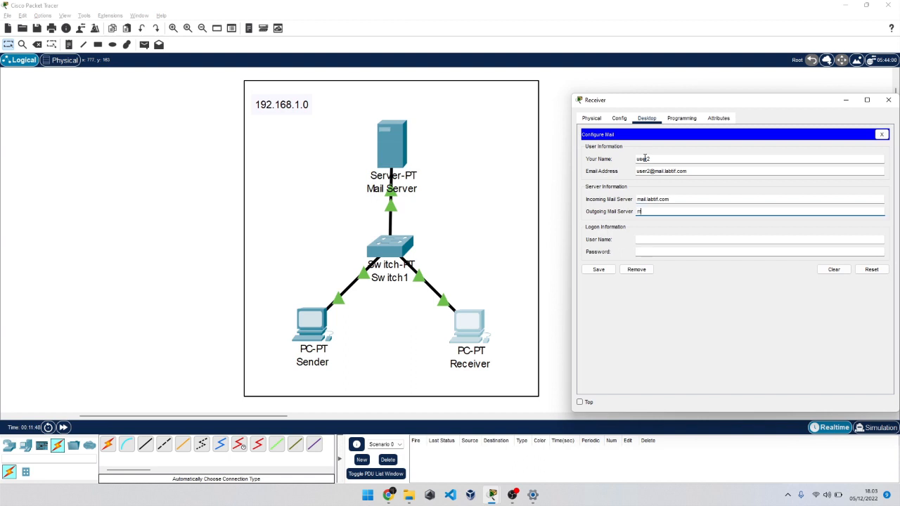
{"action": "type", "text": "ail.labtif.com"}
Enter user2 as the Receiver's logon user name, fill in the account password and save the mail configuration.
{"action": "key", "text": "Tab"}
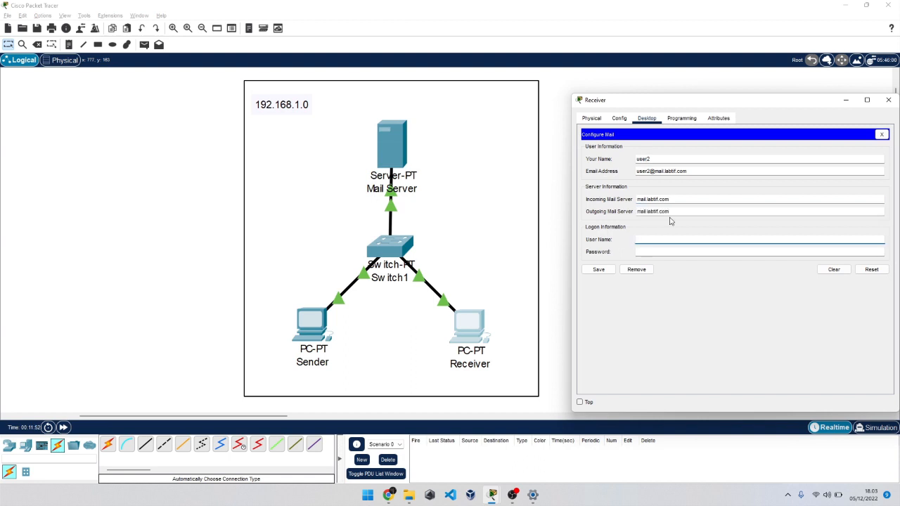
{"action": "key", "text": "Tab"}
{"action": "type", "text": "123"}
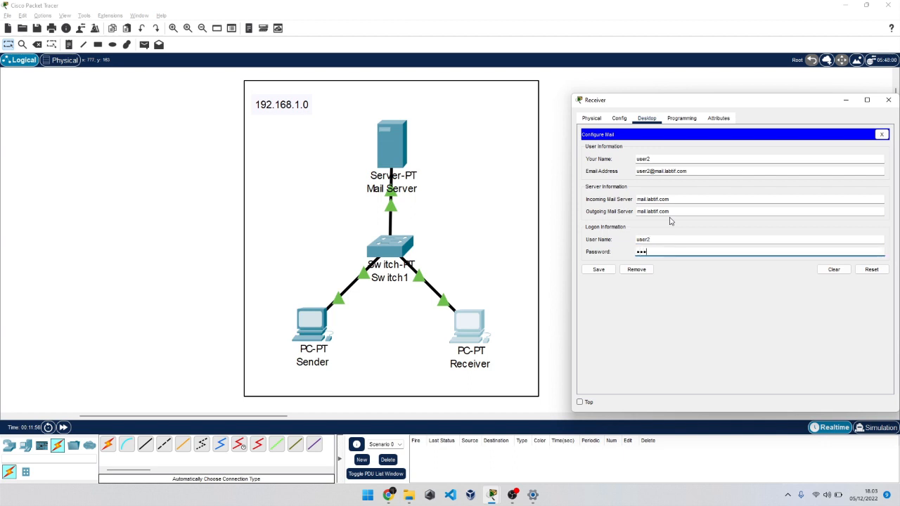
{"action": "left_click", "coordinate": [599, 270]}
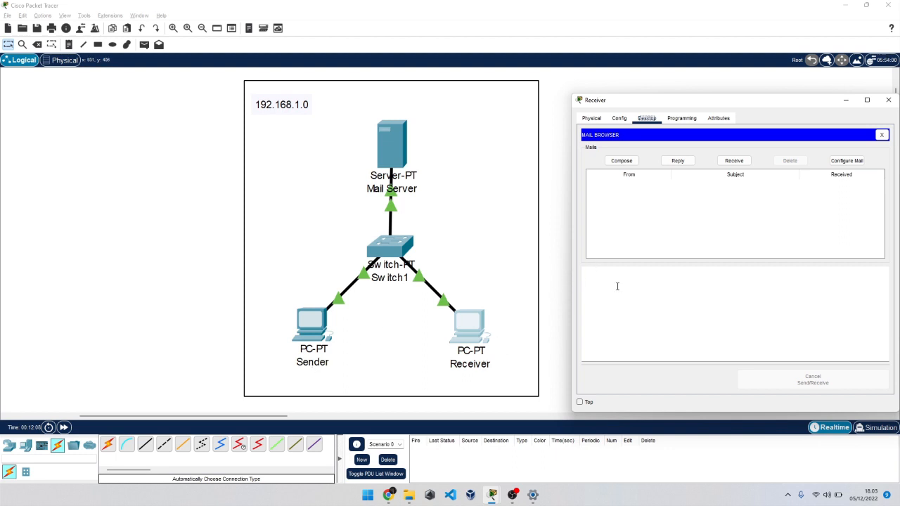
Receive mail on the Receiver PC and open the "Test Mail" message from user1.
{"action": "left_click", "coordinate": [733, 162]}
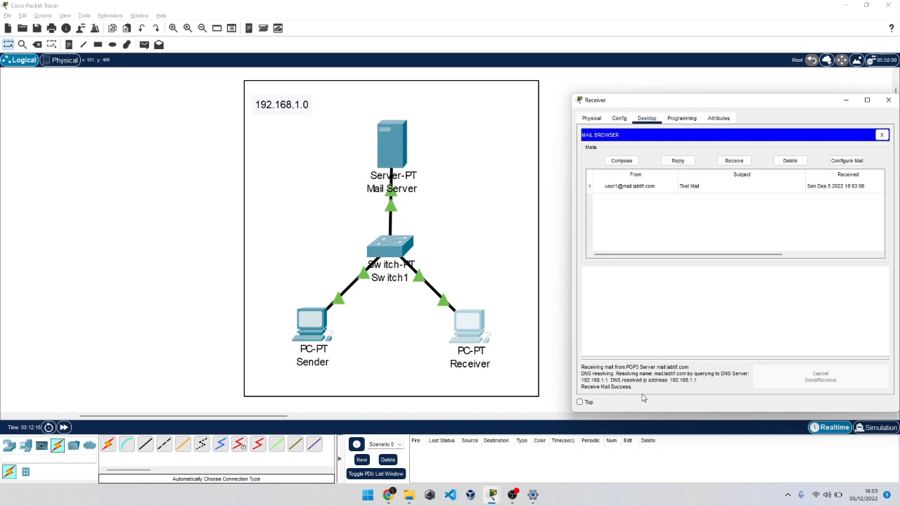
{"action": "left_click", "coordinate": [696, 186]}
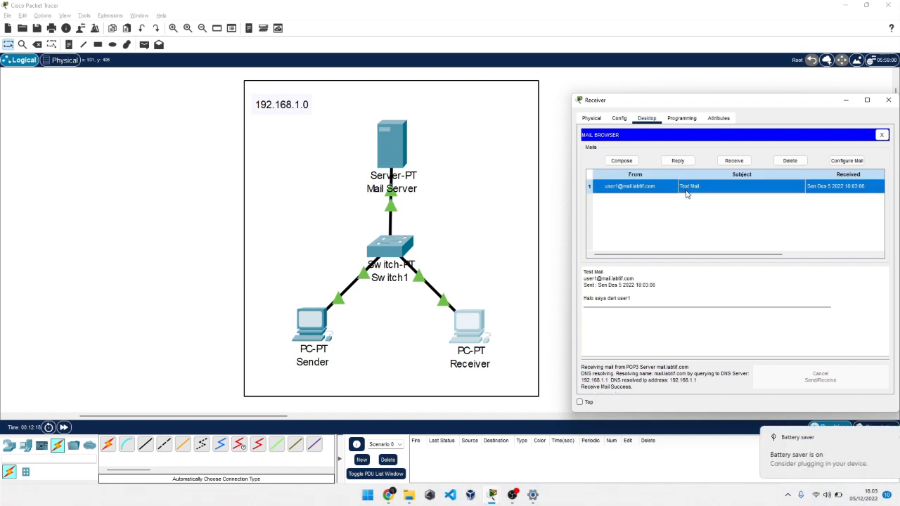
{"action": "left_click", "coordinate": [879, 437]}
{"action": "left_click", "coordinate": [752, 254]}
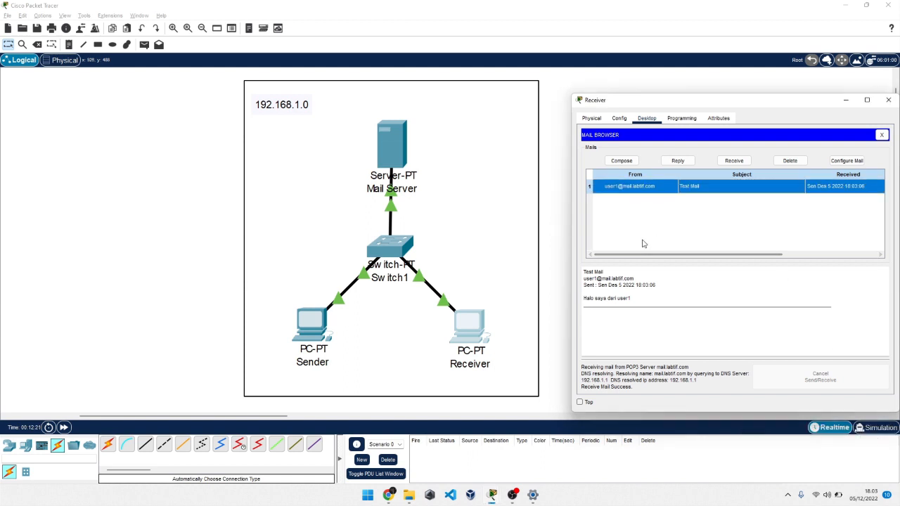
{"action": "double_click", "coordinate": [685, 192]}
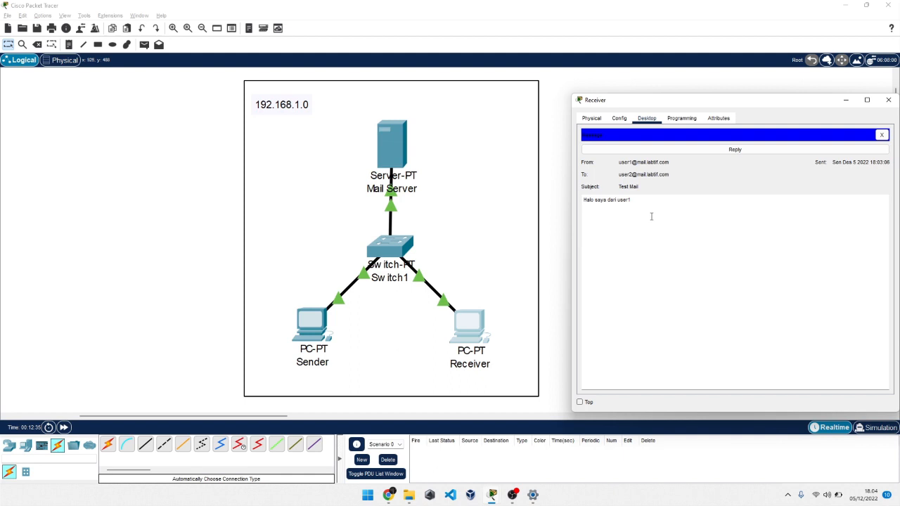
Reply to user1's mail with "Halo, saya dari user2 salam kenal", send it and return to the mail list.
{"action": "left_click", "coordinate": [746, 151]}
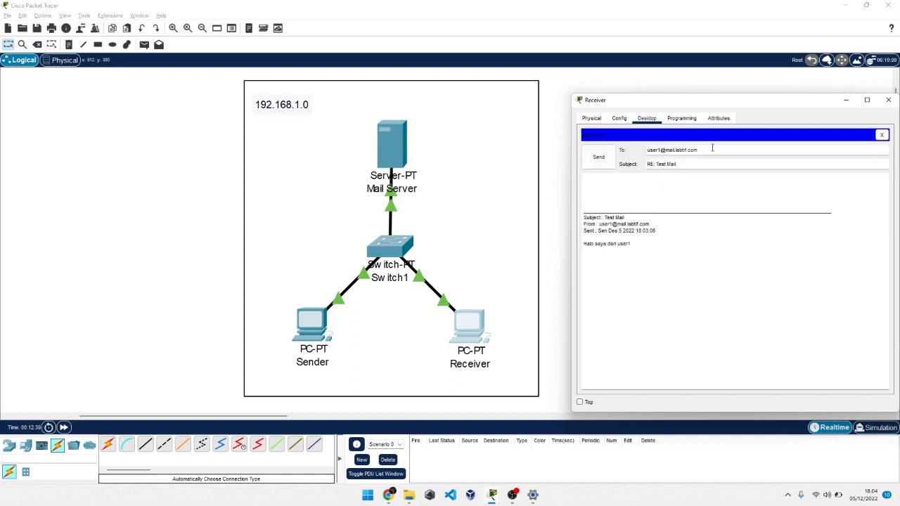
{"action": "left_click", "coordinate": [627, 191]}
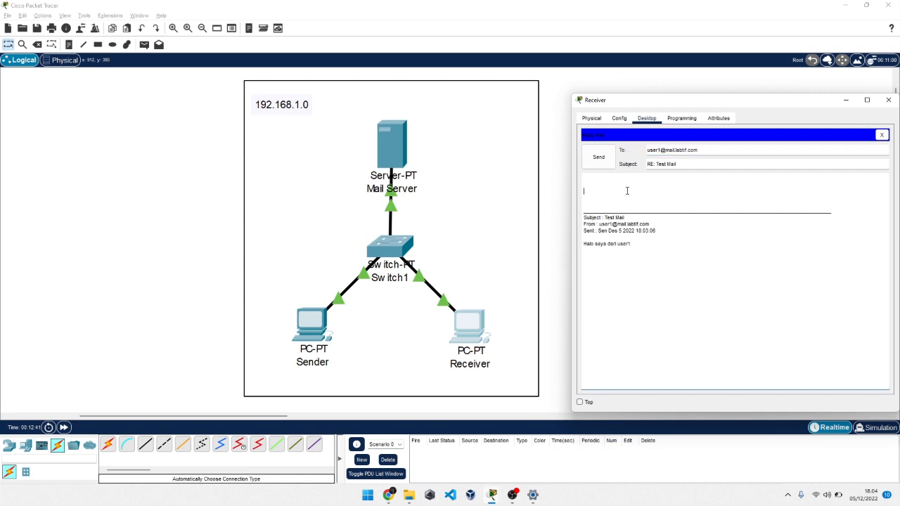
{"action": "type", "text": "Halo, saya dari user2 salam kenal"}
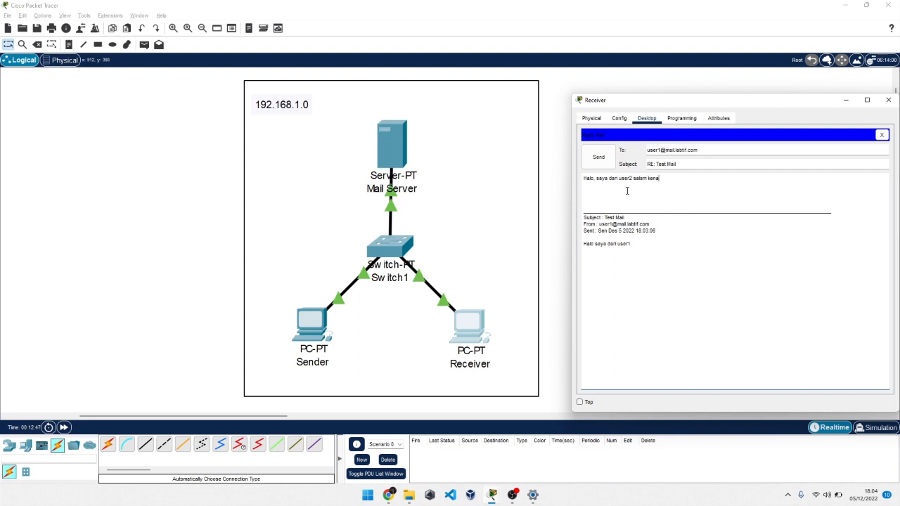
{"action": "left_click", "coordinate": [599, 156]}
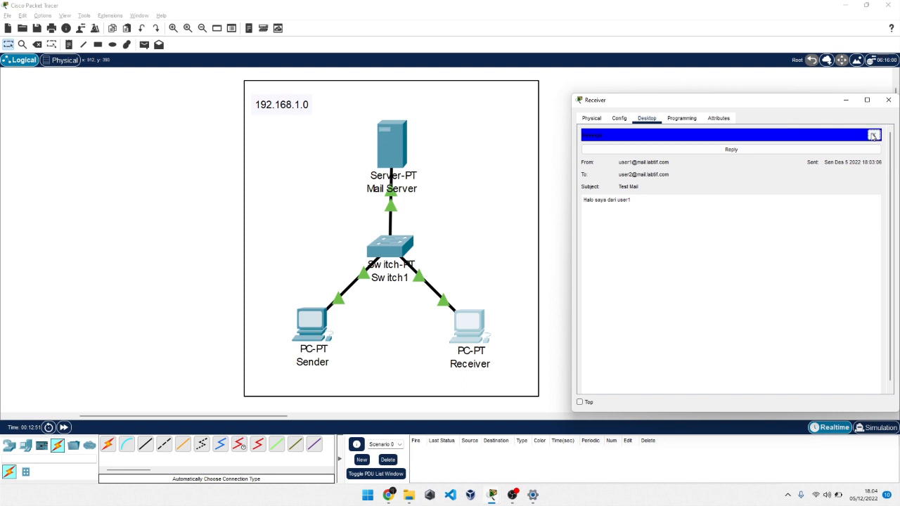
{"action": "left_click", "coordinate": [873, 134]}
{"action": "scroll", "coordinate": [651, 371], "scroll_direction": "down", "scroll_amount": 1}
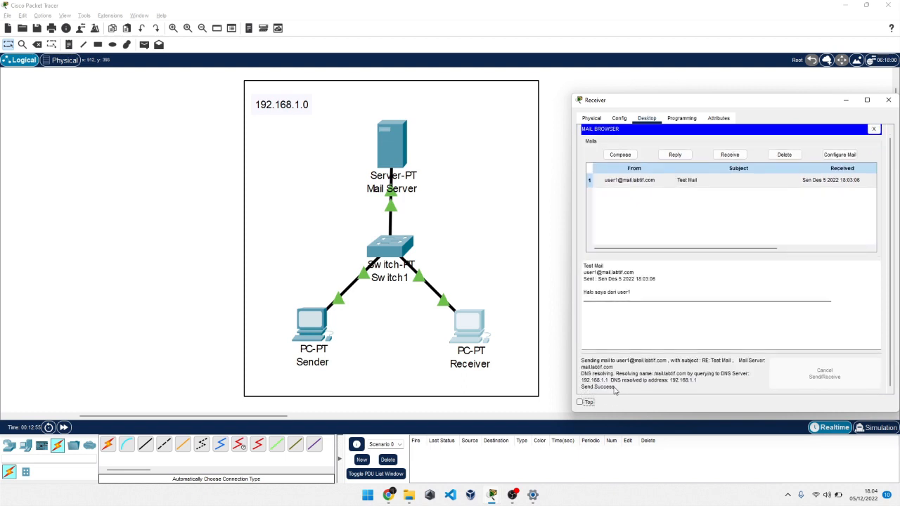
Open the Sender PC's email client, receive user2's reply and put the Sender window away.
{"action": "left_click", "coordinate": [329, 319]}
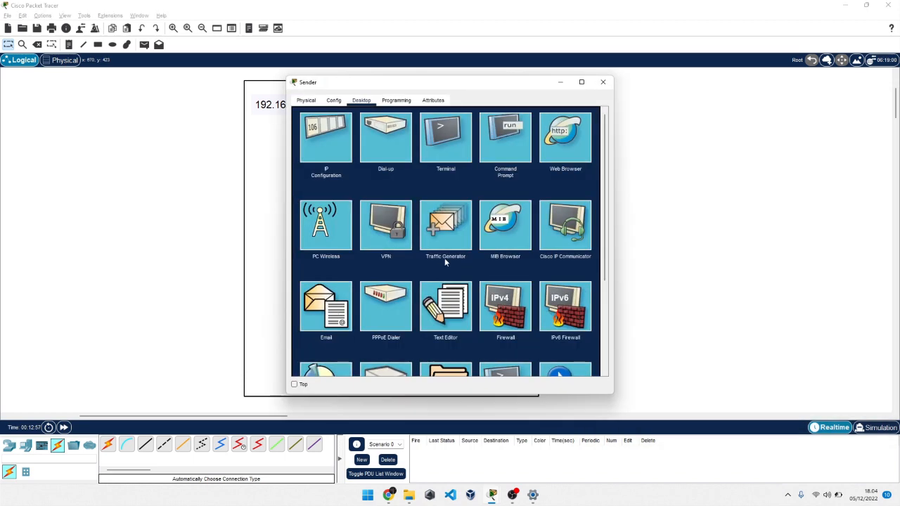
{"action": "scroll", "coordinate": [384, 320], "scroll_direction": "down", "scroll_amount": 3}
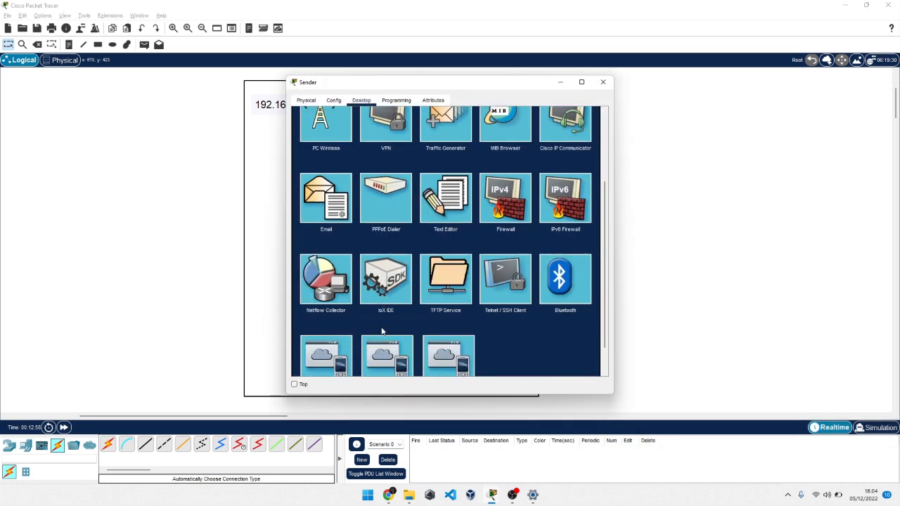
{"action": "left_click", "coordinate": [336, 204]}
{"action": "left_click", "coordinate": [448, 143]}
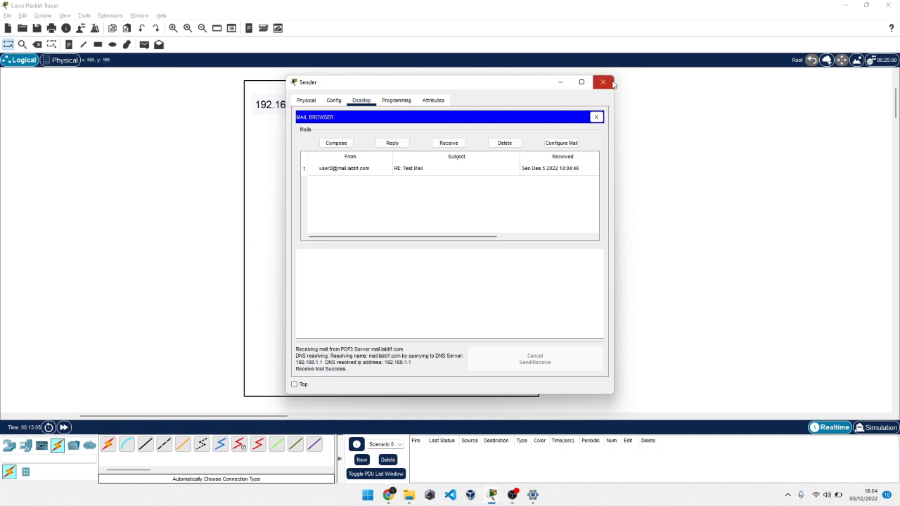
{"action": "left_click", "coordinate": [563, 84]}
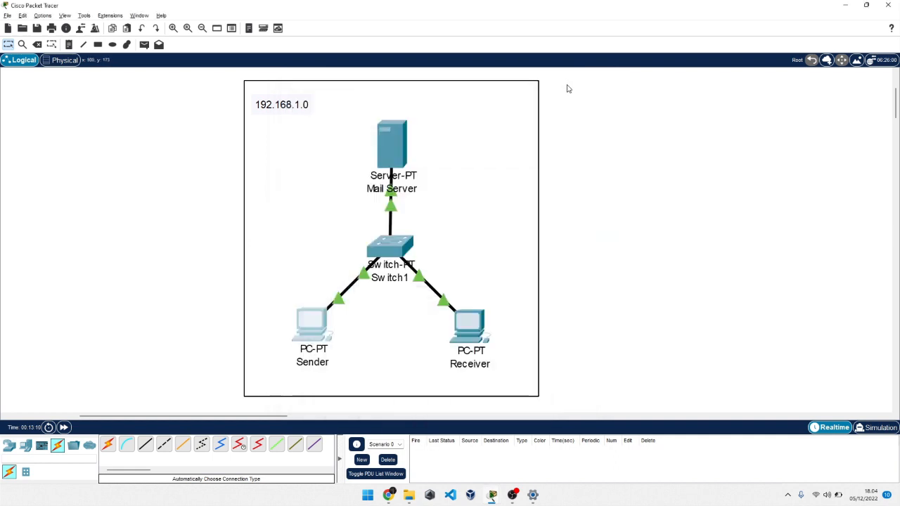
{"action": "left_click_drag", "start_coordinate": [182, 87], "coordinate": [656, 386]}
{"action": "left_click", "coordinate": [560, 261]}
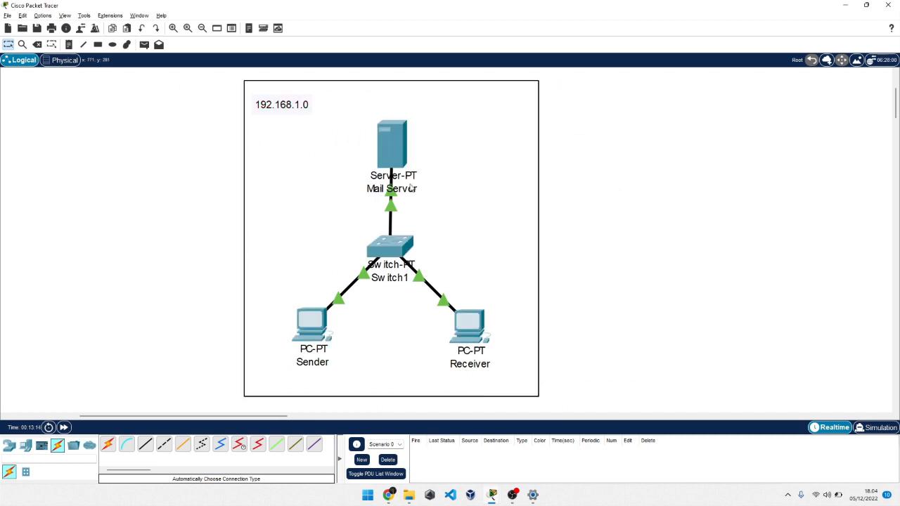
{"action": "left_click_drag", "start_coordinate": [204, 134], "coordinate": [332, 264]}
{"action": "left_click", "coordinate": [562, 303]}
Place three PCs in a row in the empty area to the right of the 192.168.1.0 network.
{"action": "scroll", "coordinate": [199, 373], "scroll_direction": "right", "scroll_amount": 5}
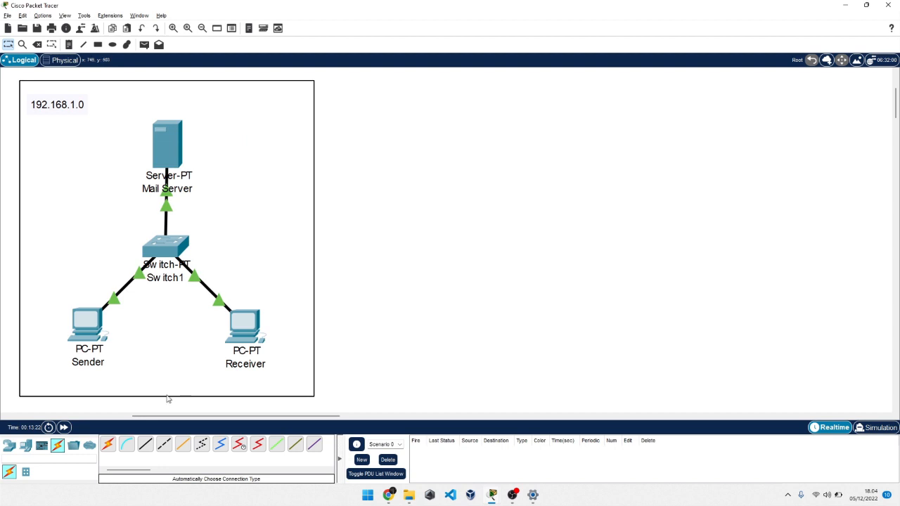
{"action": "left_click", "coordinate": [25, 445]}
{"action": "left_click", "coordinate": [109, 445]}
{"action": "left_click", "coordinate": [414, 314]}
{"action": "left_click", "coordinate": [105, 447]}
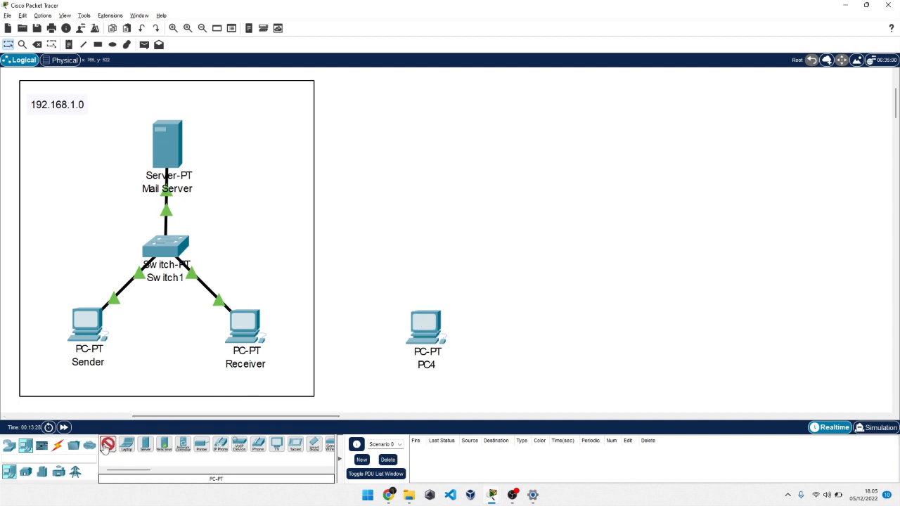
{"action": "left_click", "coordinate": [528, 325]}
{"action": "left_click", "coordinate": [108, 447]}
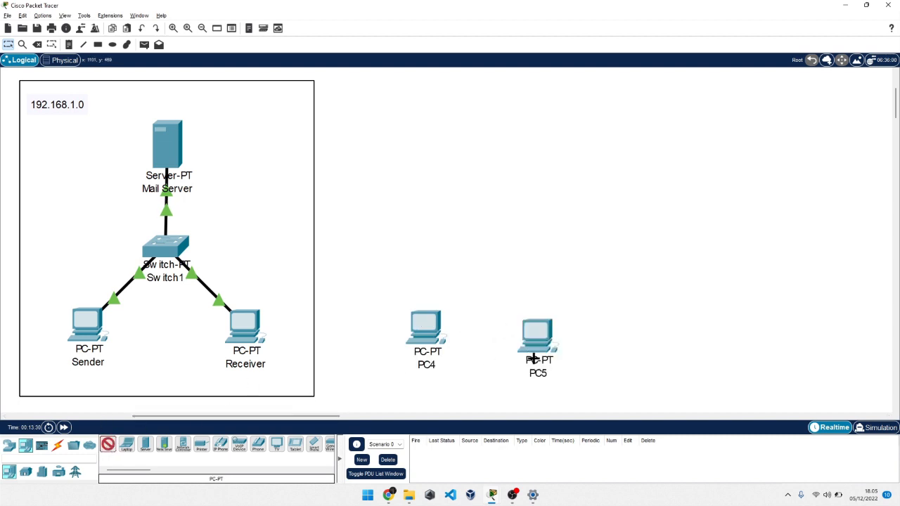
{"action": "left_click", "coordinate": [619, 328]}
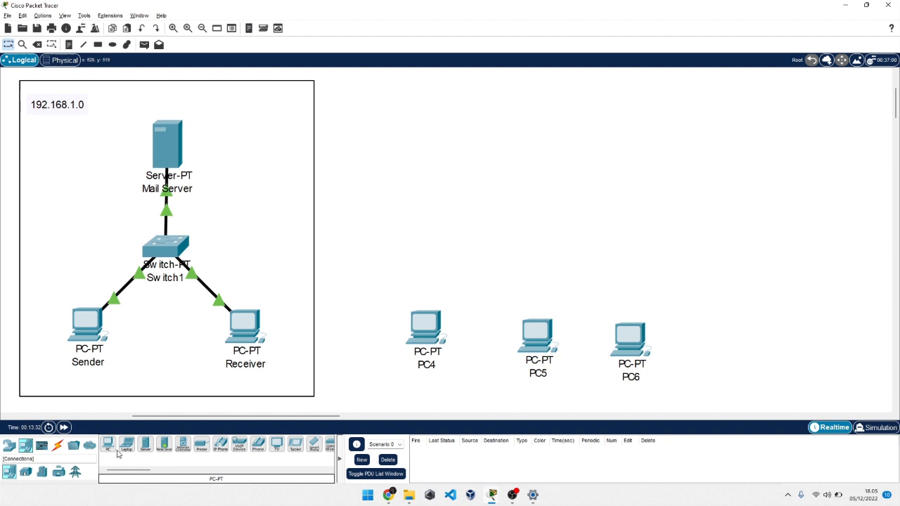
Place a server above and to the right of the three new PCs and draw a rectangle around it.
{"action": "left_click", "coordinate": [146, 444]}
{"action": "left_click", "coordinate": [736, 182]}
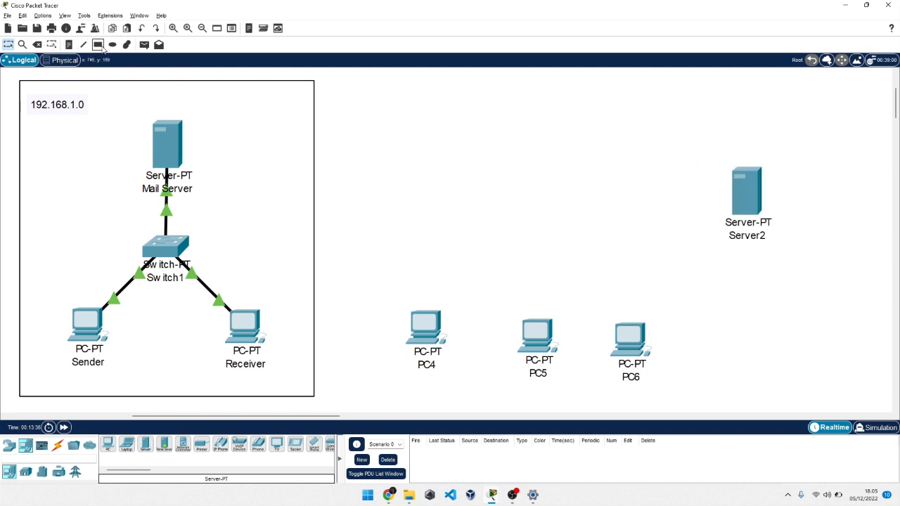
{"action": "left_click", "coordinate": [99, 45]}
{"action": "left_click_drag", "start_coordinate": [686, 131], "coordinate": [824, 273]}
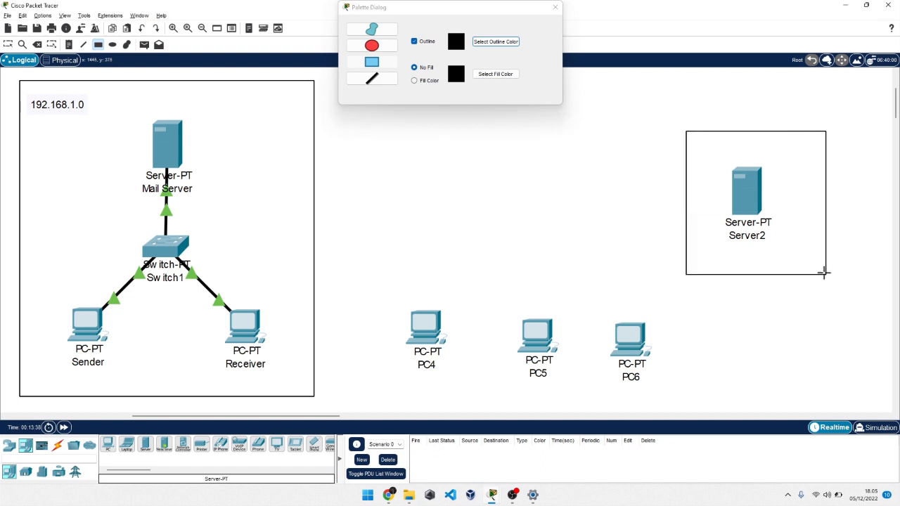
{"action": "left_click", "coordinate": [555, 7]}
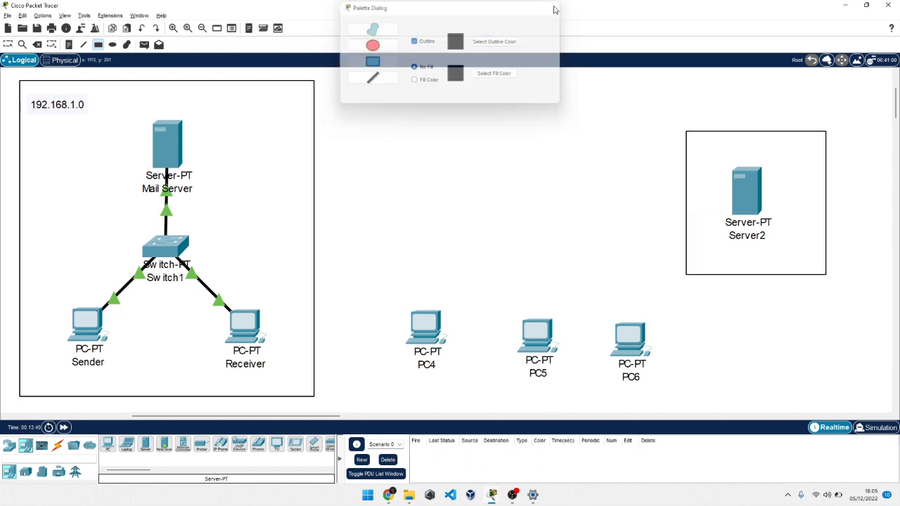
Place a PT-Switch above the middle one of the three new PCs.
{"action": "left_click", "coordinate": [9, 446]}
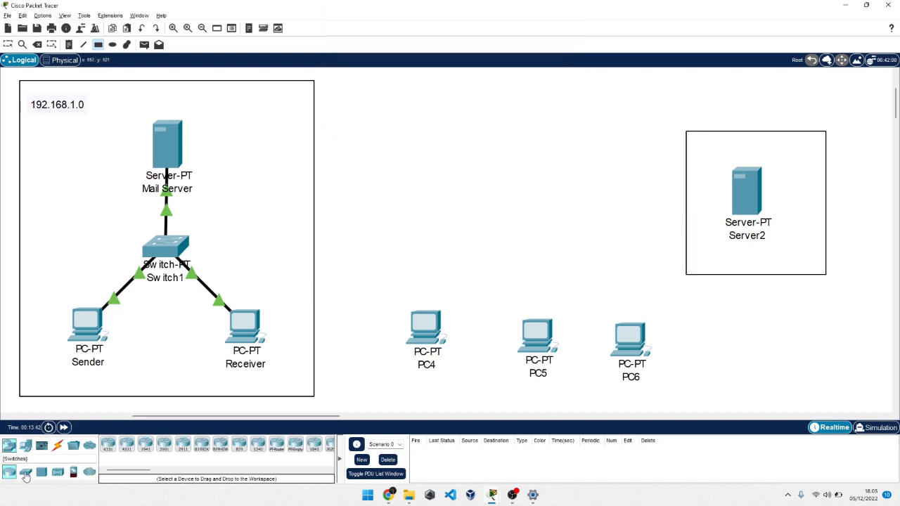
{"action": "left_click", "coordinate": [26, 475]}
{"action": "left_click", "coordinate": [126, 444]}
{"action": "left_click", "coordinate": [540, 271]}
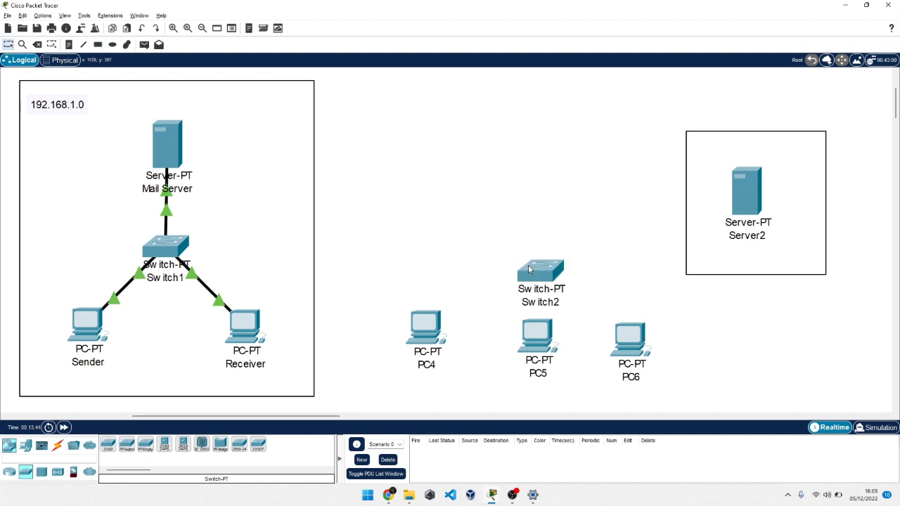
{"action": "left_click", "coordinate": [9, 472]}
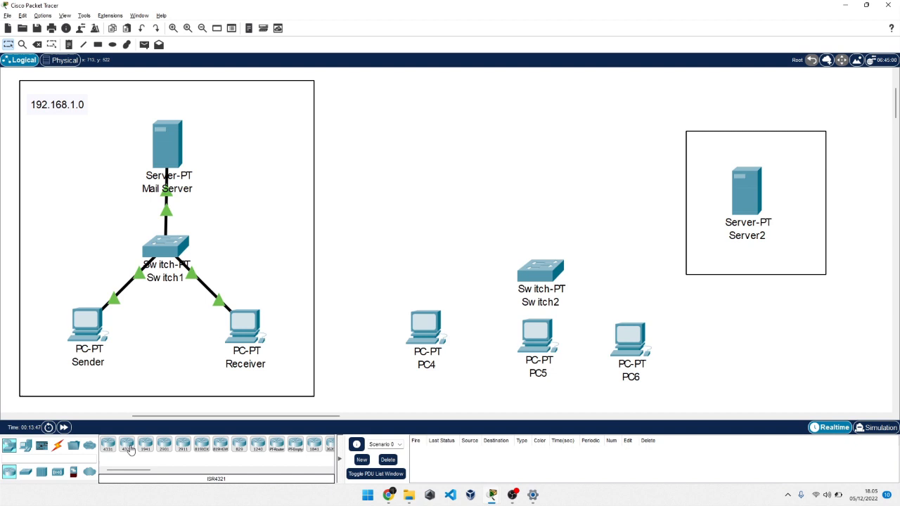
{"action": "left_click", "coordinate": [108, 444]}
{"action": "left_click", "coordinate": [548, 192]}
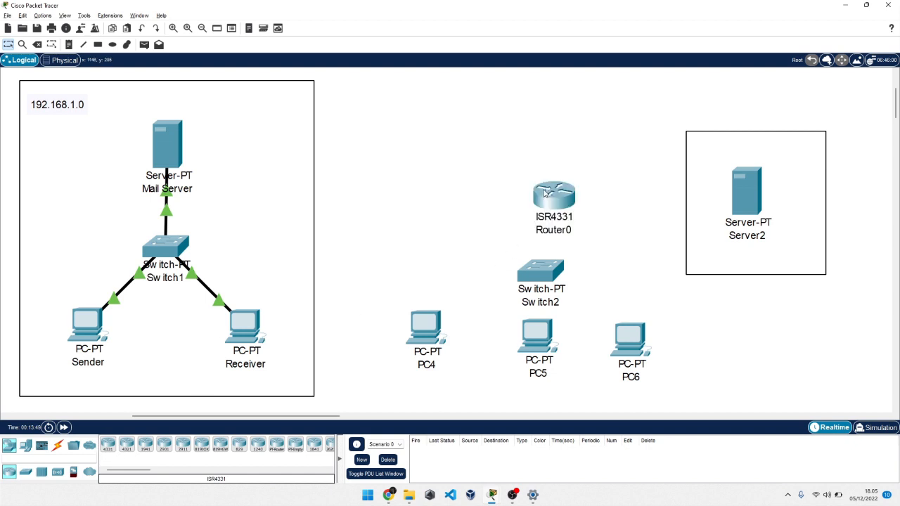
{"action": "left_click_drag", "start_coordinate": [488, 161], "coordinate": [570, 213]}
{"action": "key", "text": "Delete"}
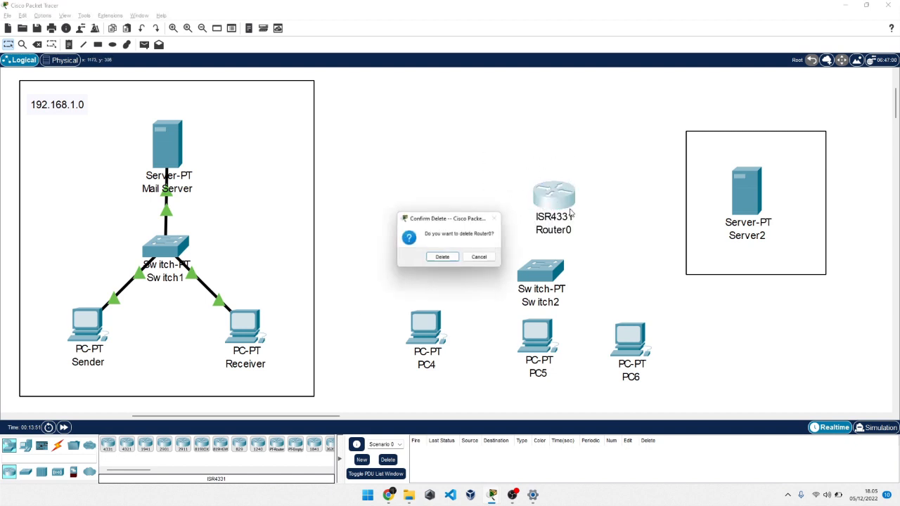
{"action": "left_click", "coordinate": [440, 256]}
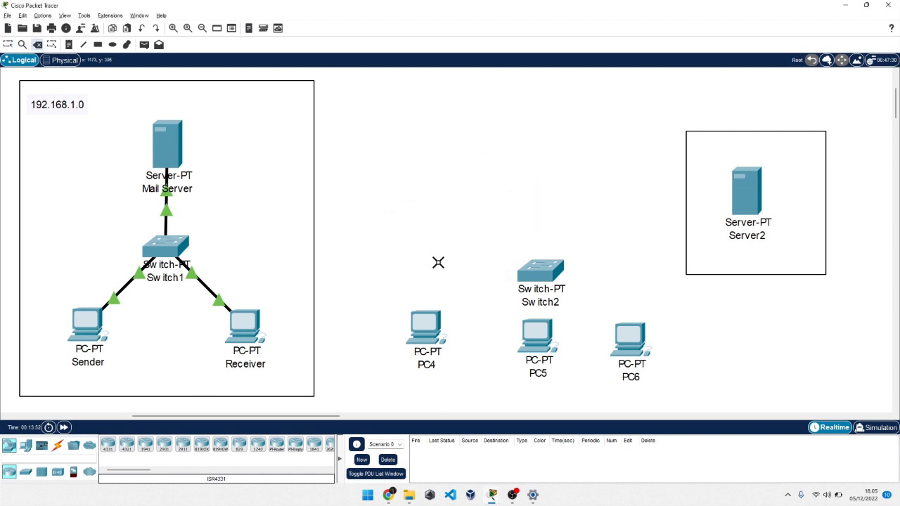
{"action": "left_click", "coordinate": [314, 444]}
{"action": "left_click", "coordinate": [535, 201]}
{"action": "left_click", "coordinate": [543, 203]}
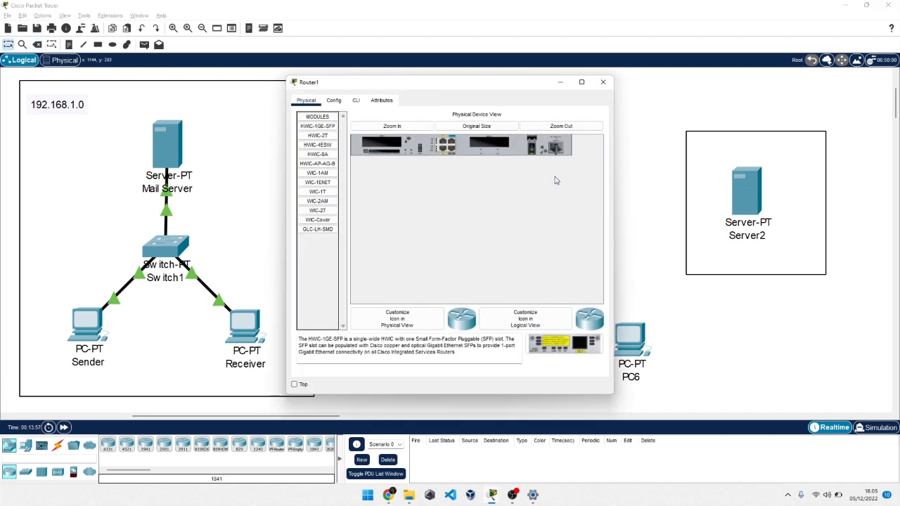
{"action": "left_click", "coordinate": [602, 81]}
{"action": "left_click_drag", "start_coordinate": [482, 145], "coordinate": [563, 234]}
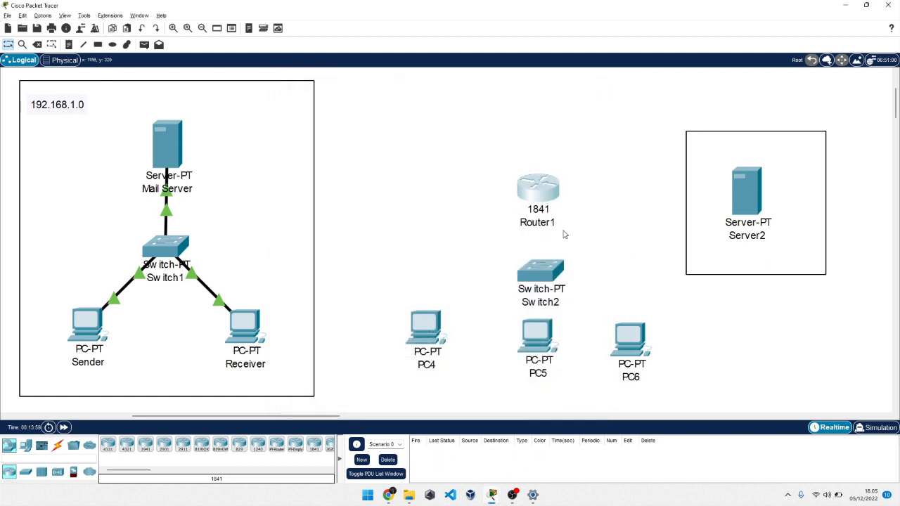
{"action": "key", "text": "Delete"}
{"action": "key", "text": "Return"}
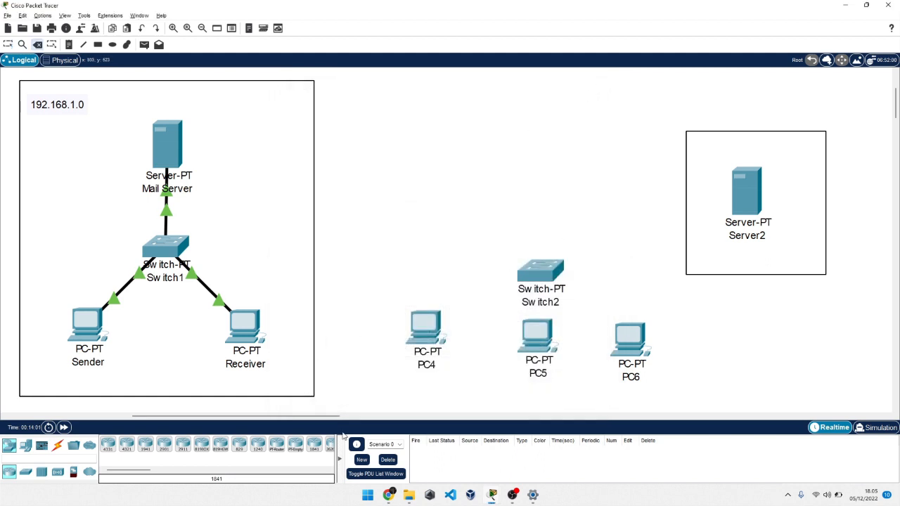
Place a Router-PT above the new switch, check its physical modules and adjust its position.
{"action": "scroll", "coordinate": [279, 462], "scroll_direction": "down", "scroll_amount": 4}
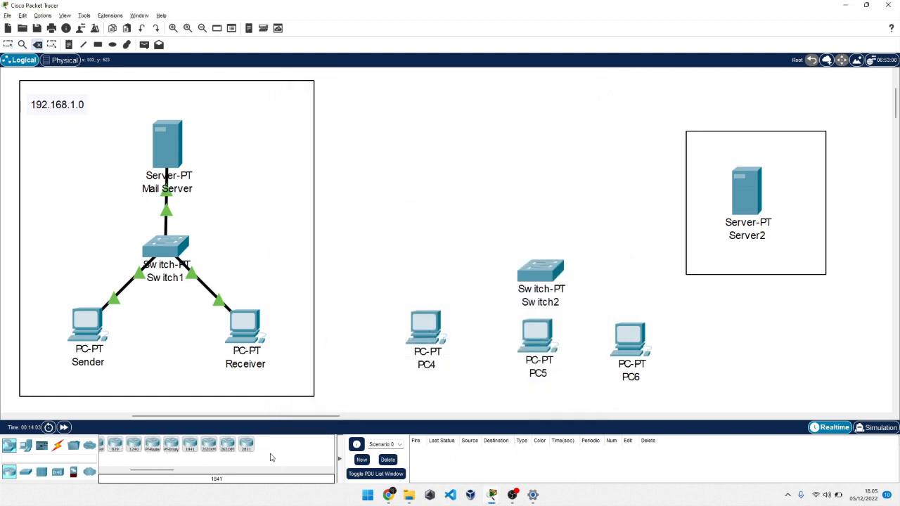
{"action": "left_click", "coordinate": [211, 445]}
{"action": "left_click", "coordinate": [550, 190]}
{"action": "left_click", "coordinate": [548, 190]}
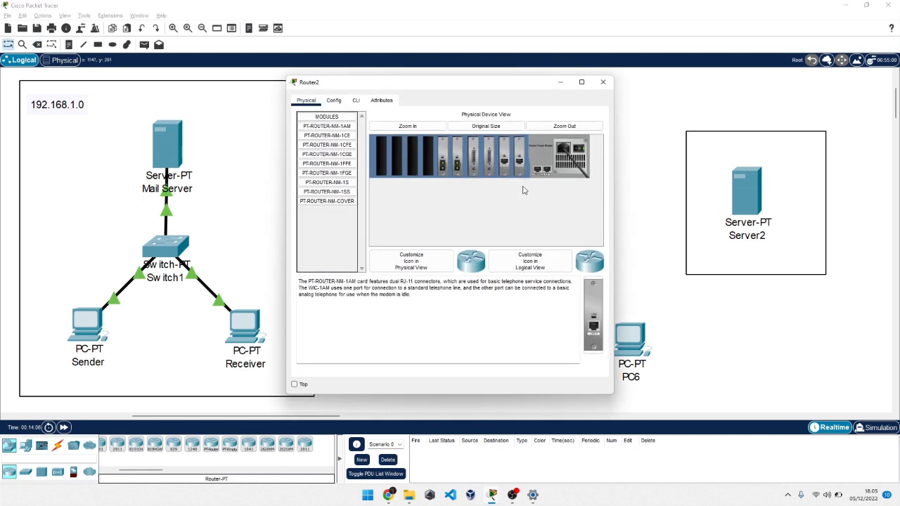
{"action": "left_click", "coordinate": [602, 82]}
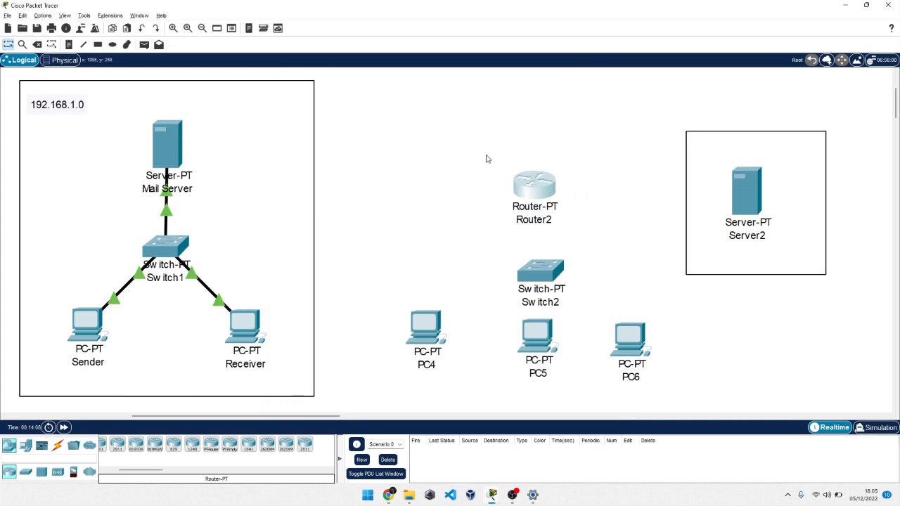
{"action": "left_click_drag", "start_coordinate": [532, 182], "coordinate": [551, 174]}
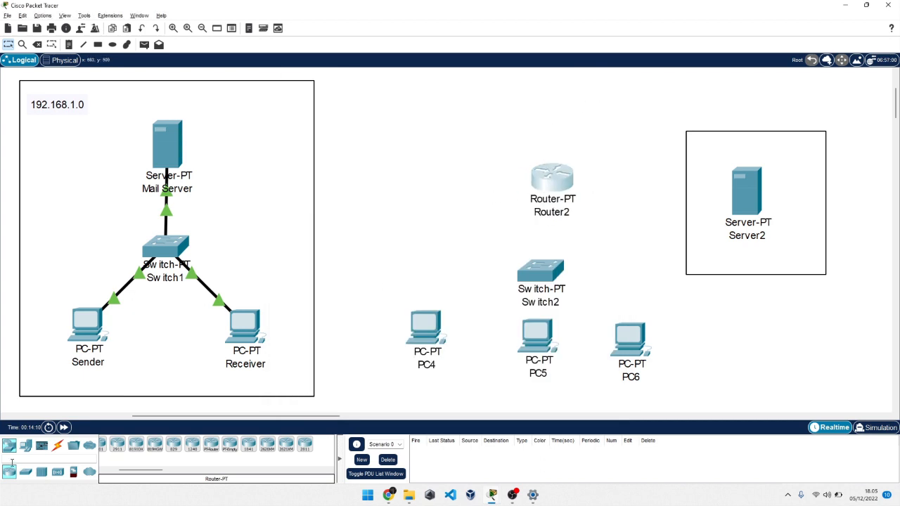
{"action": "left_click", "coordinate": [342, 201]}
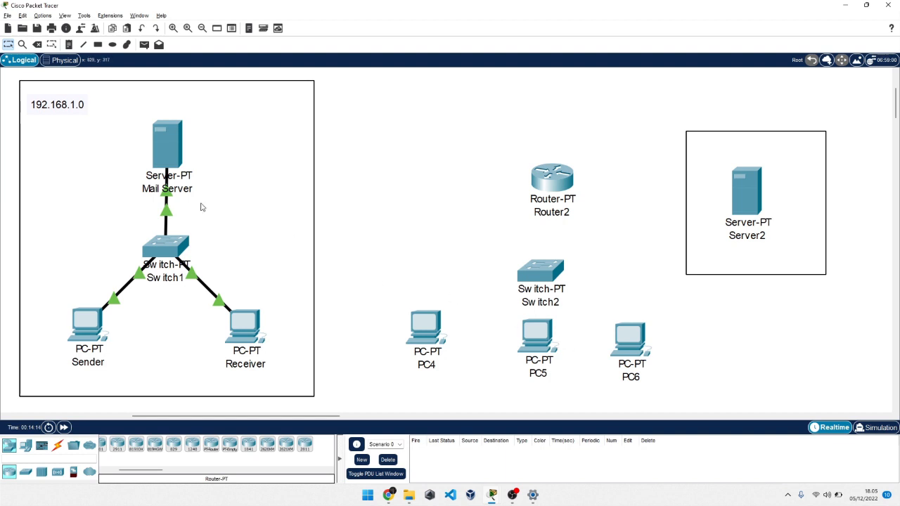
Draw one rectangle enclosing the new router, switch and three PCs.
{"action": "left_click", "coordinate": [68, 45]}
{"action": "left_click", "coordinate": [352, 138]}
{"action": "left_click", "coordinate": [98, 44]}
{"action": "left_click_drag", "start_coordinate": [347, 118], "coordinate": [676, 395]}
{"action": "left_click", "coordinate": [555, 7]}
Add the note 192.168.10.0 to the router's rectangle and 192.168.20.0 to the new server's rectangle.
{"action": "left_click", "coordinate": [70, 46]}
{"action": "left_click", "coordinate": [364, 138]}
{"action": "type", "text": "192.168.10.0"}
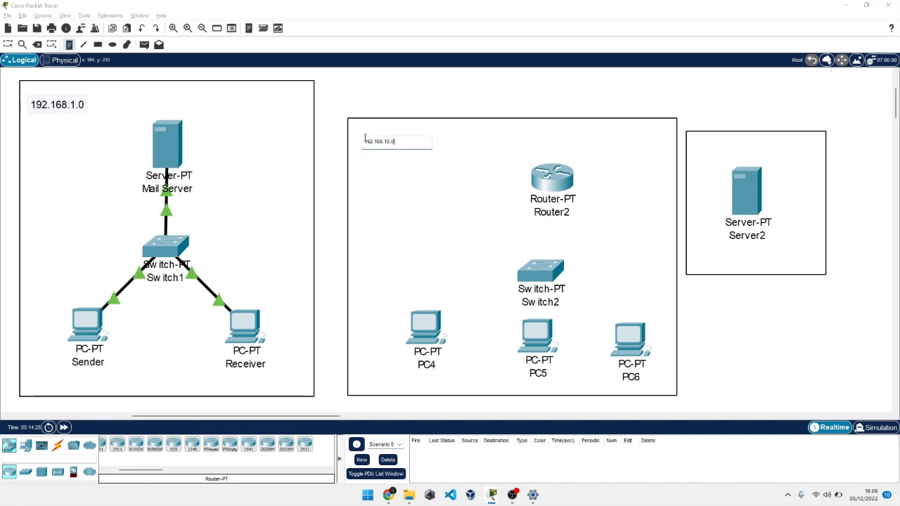
{"action": "left_click", "coordinate": [693, 149]}
{"action": "type", "text": "192.168.20.0"}
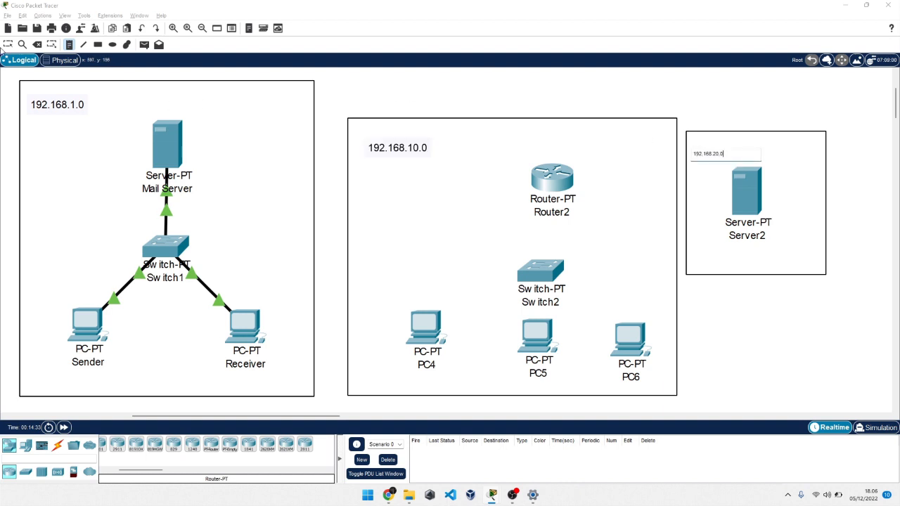
{"action": "left_click", "coordinate": [7, 44]}
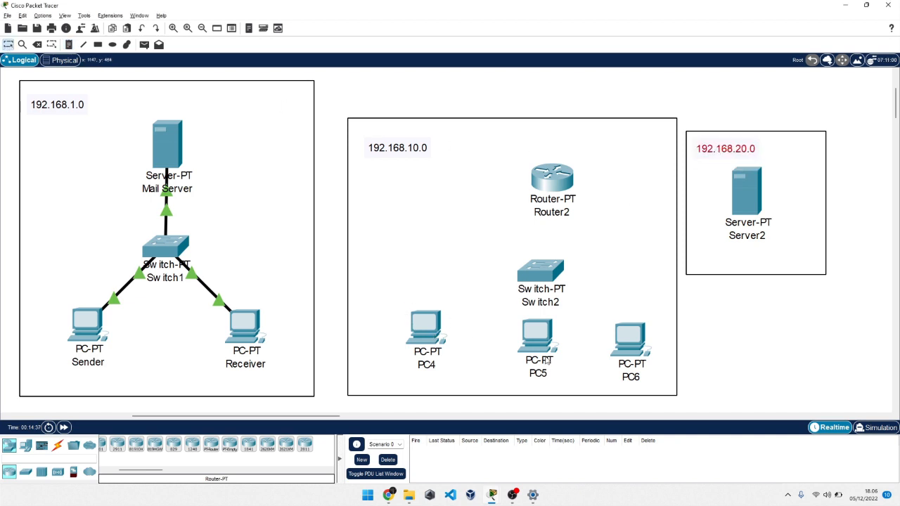
Try to rename the server in the 192.168.20.0 network as Mail Server.
{"action": "left_click", "coordinate": [752, 234]}
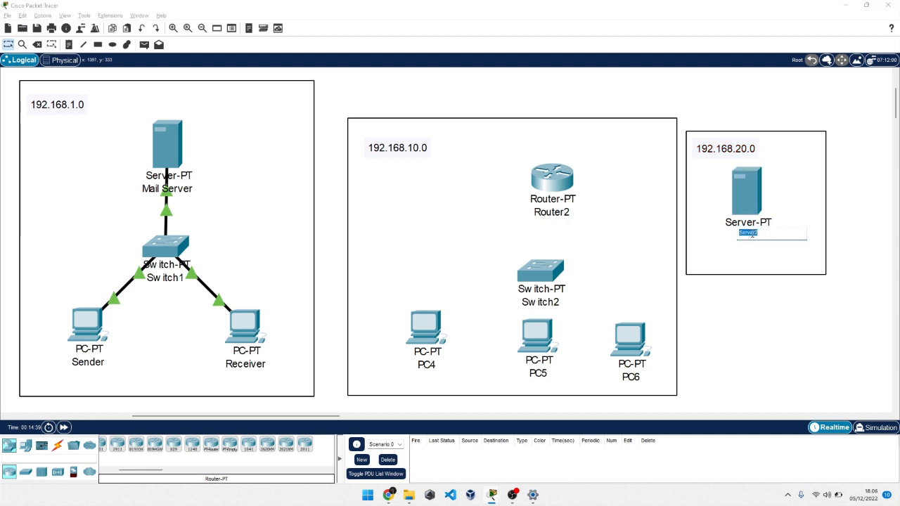
{"action": "type", "text": "Mail Server"}
{"action": "key", "text": "Return"}
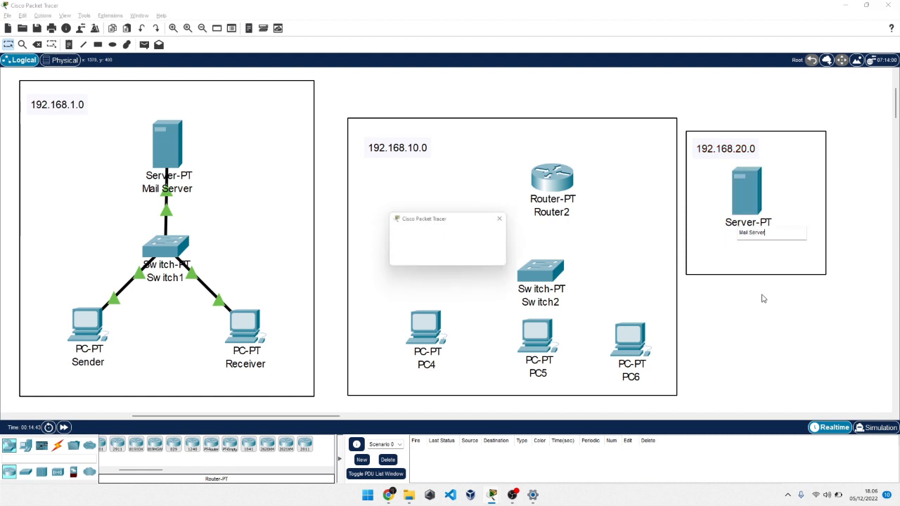
{"action": "left_click", "coordinate": [500, 261]}
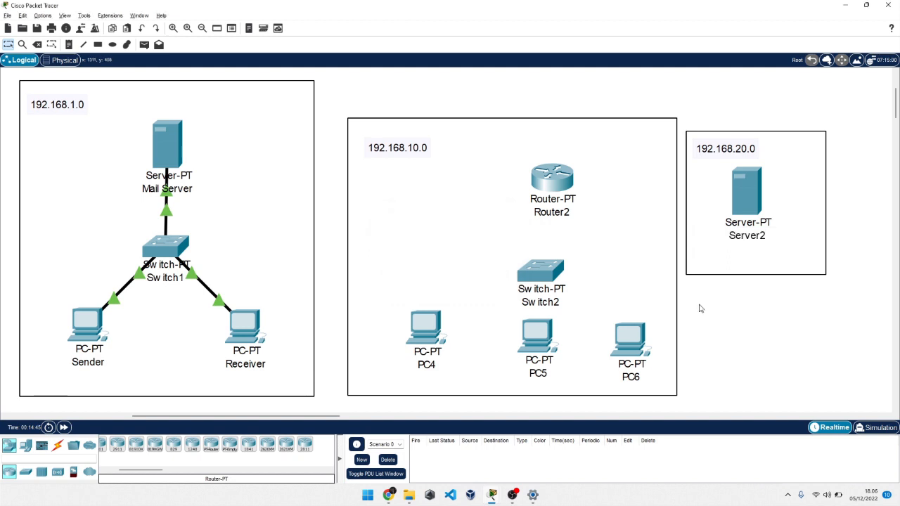
Rename the server in the 192.168.20.0 network as Mail Server2.
{"action": "left_click", "coordinate": [757, 237]}
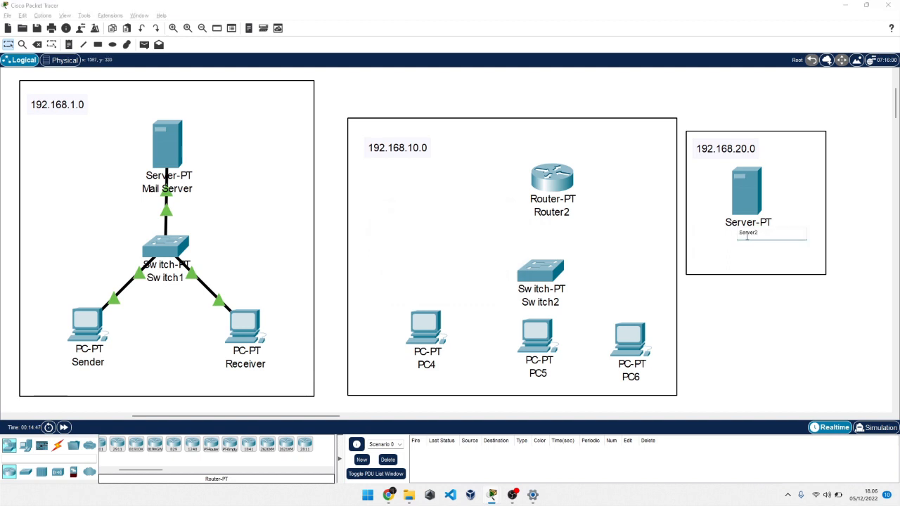
{"action": "type", "text": "Mai"}
{"action": "key", "text": "Right"}
{"action": "key", "text": "Right"}
{"action": "key", "text": "Right"}
{"action": "key", "text": "Right"}
{"action": "key", "text": "Right"}
{"action": "key", "text": "Return"}
{"action": "key", "text": "BackSpace"}
{"action": "left_click", "coordinate": [778, 327]}
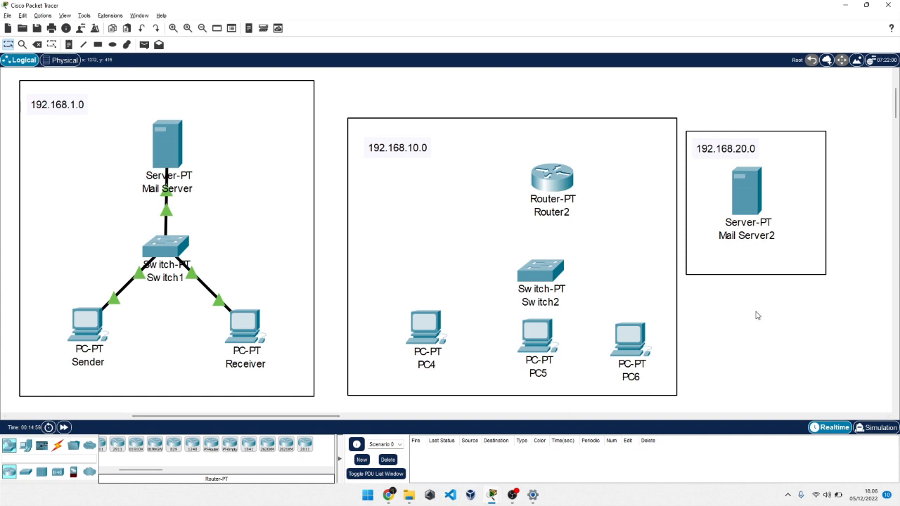
{"action": "scroll", "coordinate": [756, 315], "scroll_direction": "right", "scroll_amount": 3}
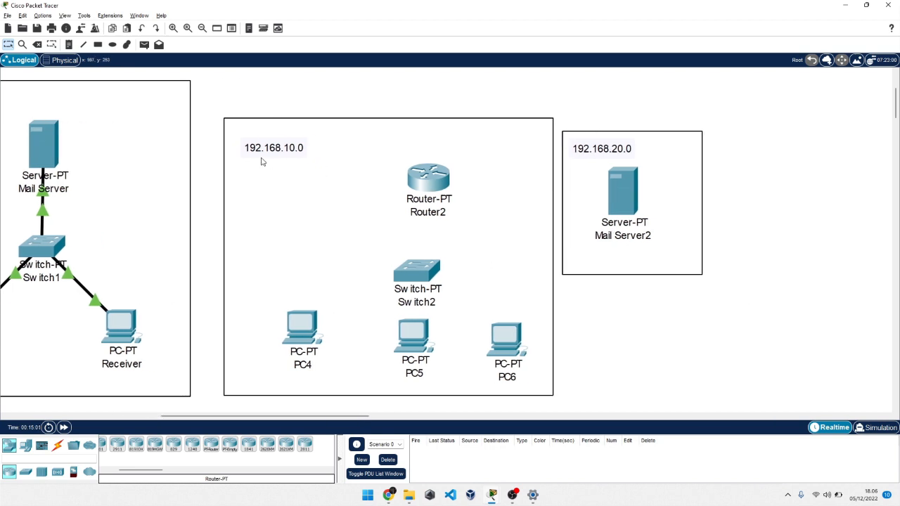
{"action": "left_click_drag", "start_coordinate": [217, 96], "coordinate": [737, 388]}
{"action": "left_click", "coordinate": [737, 388]}
{"action": "scroll", "coordinate": [612, 343], "scroll_direction": "right", "scroll_amount": 15}
{"action": "scroll", "coordinate": [612, 343], "scroll_direction": "left", "scroll_amount": 4}
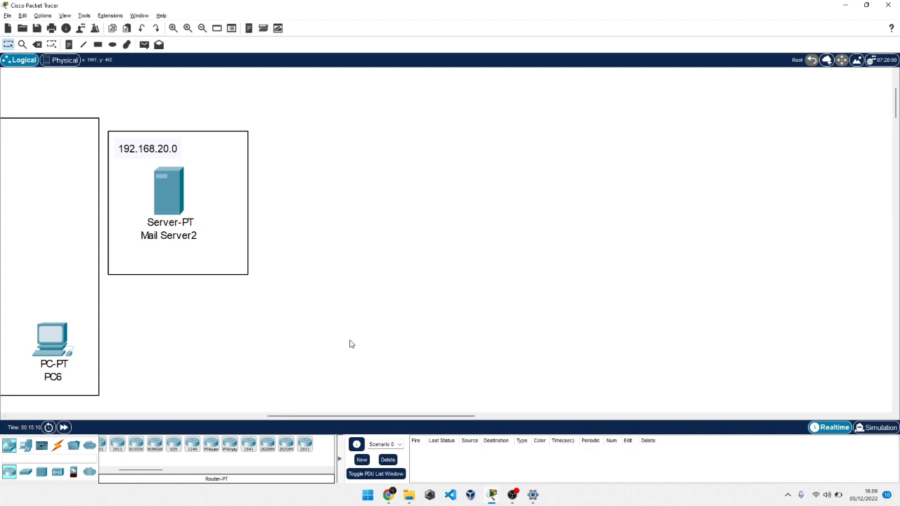
{"action": "scroll", "coordinate": [337, 316], "scroll_direction": "left", "scroll_amount": 5}
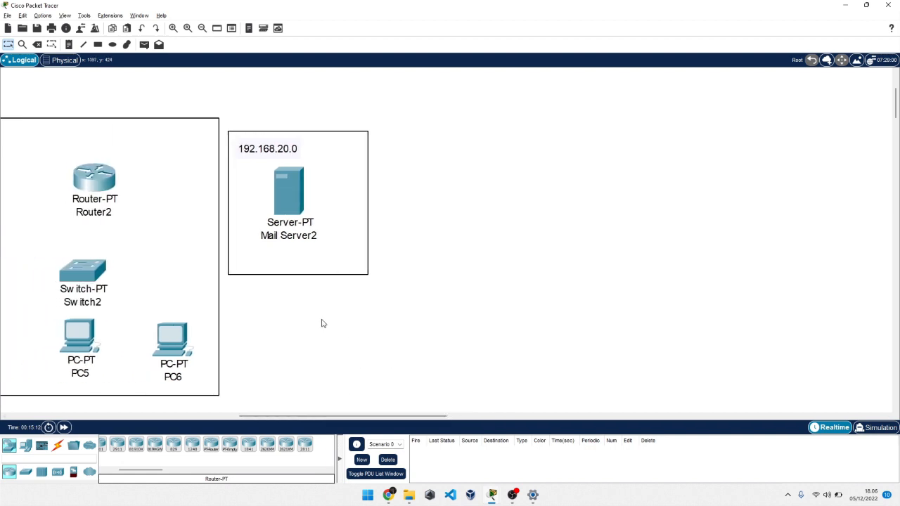
{"action": "scroll", "coordinate": [323, 324], "scroll_direction": "left", "scroll_amount": 5}
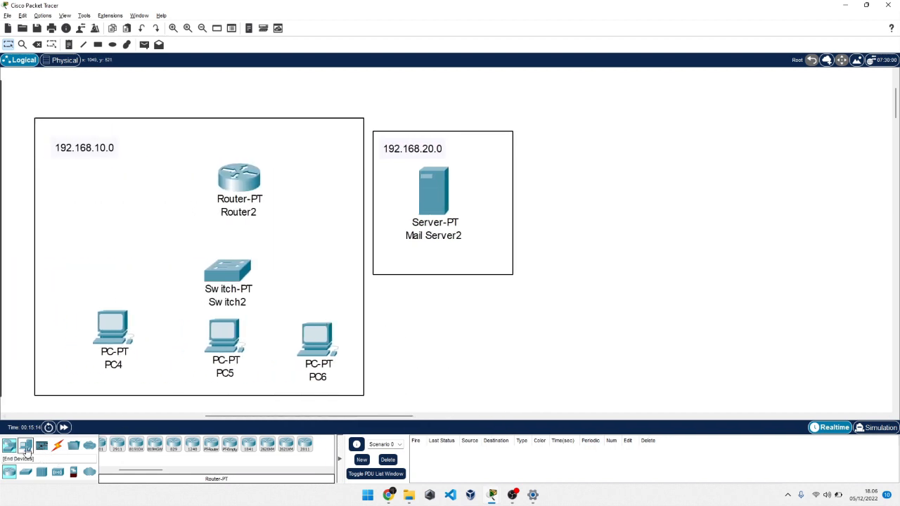
Place two generic servers one above the other in the empty area beyond the 192.168.20.0 network.
{"action": "left_click", "coordinate": [26, 447]}
{"action": "left_click", "coordinate": [145, 444]}
{"action": "scroll", "coordinate": [382, 334], "scroll_direction": "right", "scroll_amount": 10}
{"action": "scroll", "coordinate": [382, 334], "scroll_direction": "left", "scroll_amount": 2}
{"action": "scroll", "coordinate": [269, 276], "scroll_direction": "left", "scroll_amount": 4}
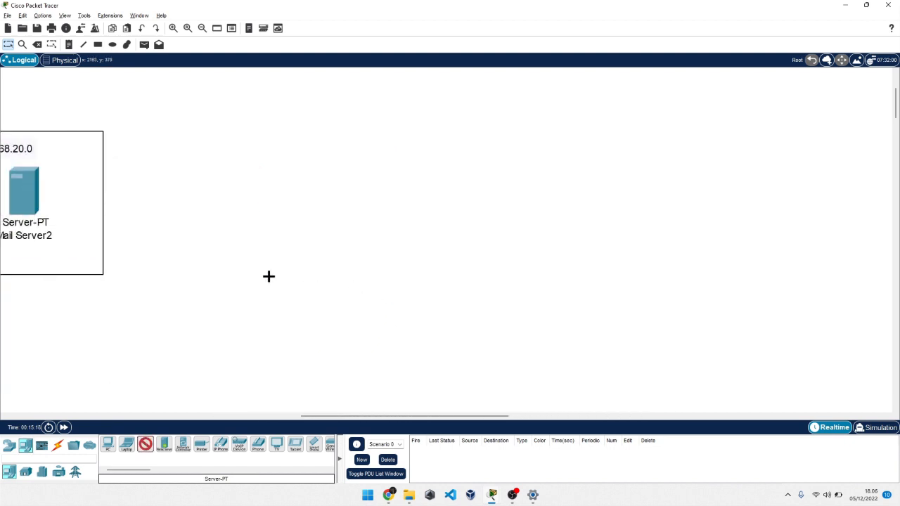
{"action": "left_click", "coordinate": [276, 145]}
{"action": "left_click", "coordinate": [146, 448]}
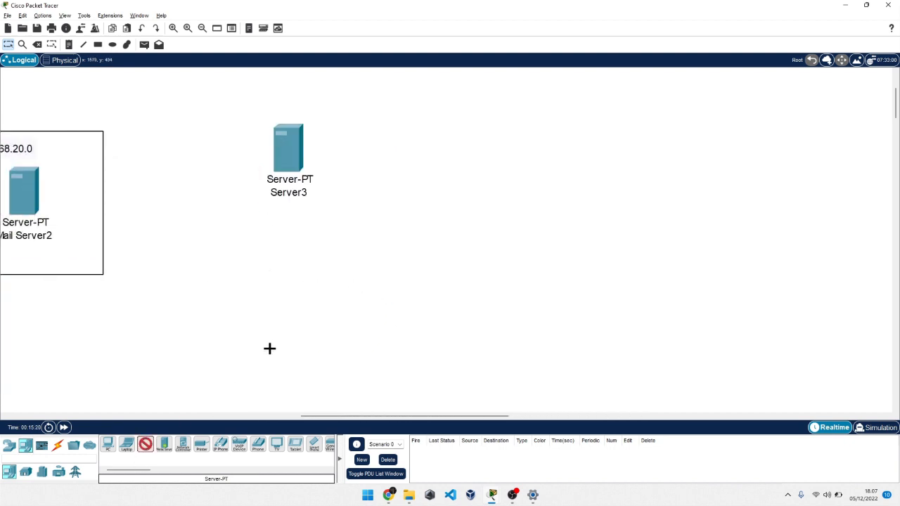
{"action": "left_click", "coordinate": [285, 334]}
Rename the upper new server as smtp and the lower one as pop3.
{"action": "left_click", "coordinate": [287, 192]}
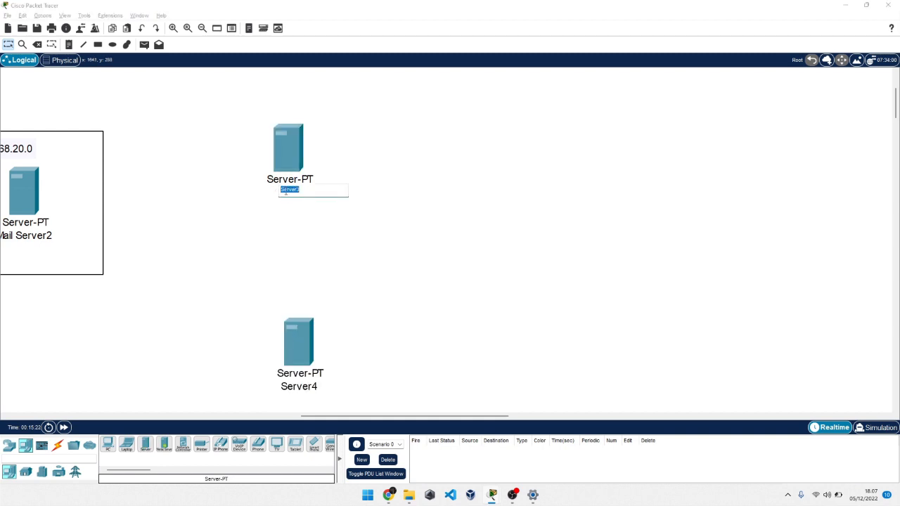
{"action": "left_click", "coordinate": [300, 385]}
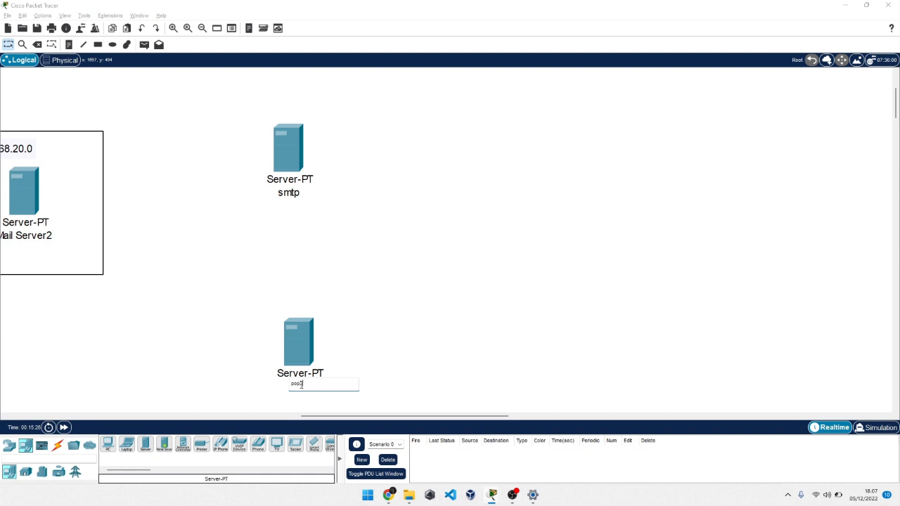
{"action": "type", "text": "pop3"}
{"action": "left_click", "coordinate": [314, 302]}
Shift the smtp server slightly farther away from the 192.168.20.0 network.
{"action": "left_click_drag", "start_coordinate": [216, 106], "coordinate": [388, 385]}
{"action": "left_click", "coordinate": [312, 300]}
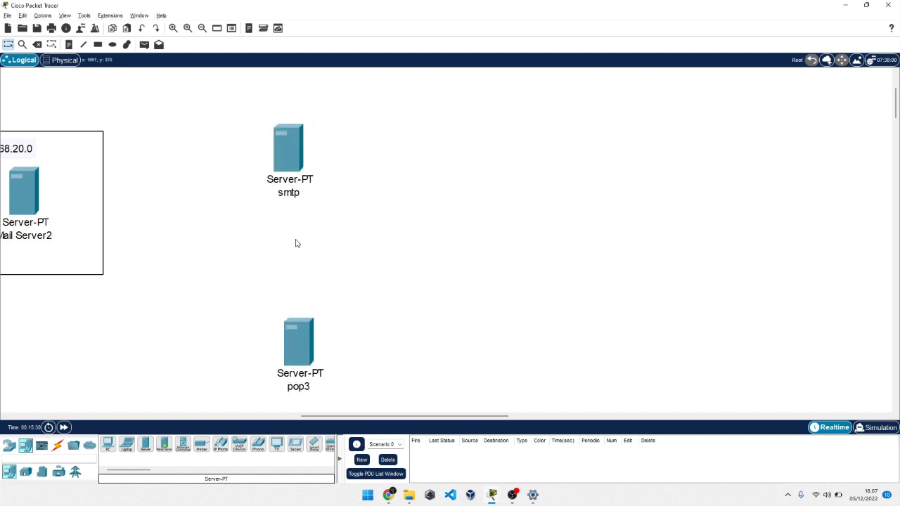
{"action": "left_click_drag", "start_coordinate": [293, 158], "coordinate": [320, 158]}
{"action": "left_click", "coordinate": [250, 255]}
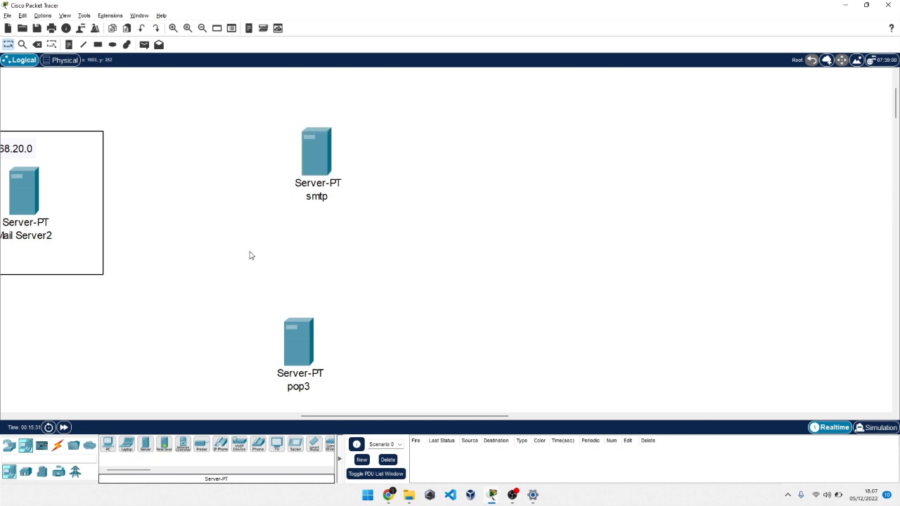
{"action": "left_click_drag", "start_coordinate": [266, 103], "coordinate": [370, 211]}
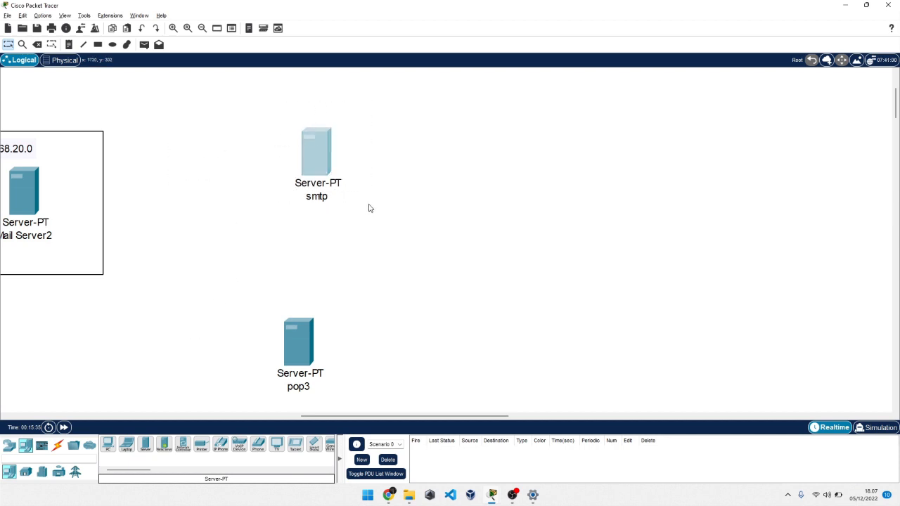
{"action": "left_click", "coordinate": [365, 215]}
{"action": "left_click_drag", "start_coordinate": [229, 307], "coordinate": [355, 400]}
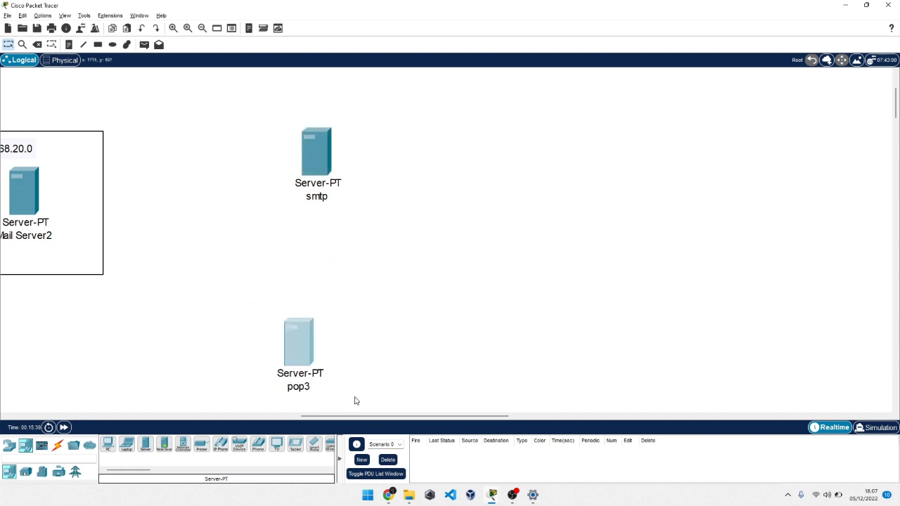
{"action": "left_click", "coordinate": [242, 338]}
{"action": "left_click_drag", "start_coordinate": [396, 173], "coordinate": [328, 143]}
{"action": "left_click_drag", "start_coordinate": [372, 380], "coordinate": [261, 301]}
{"action": "left_click", "coordinate": [380, 383]}
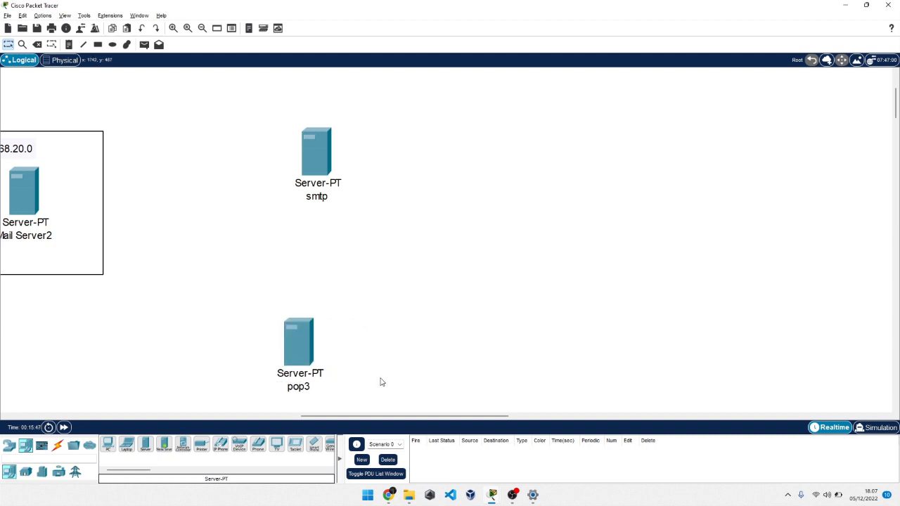
{"action": "left_click_drag", "start_coordinate": [361, 382], "coordinate": [369, 404]}
{"action": "left_click", "coordinate": [218, 252]}
Delete the pop3 server from the workspace.
{"action": "left_click_drag", "start_coordinate": [214, 276], "coordinate": [388, 412]}
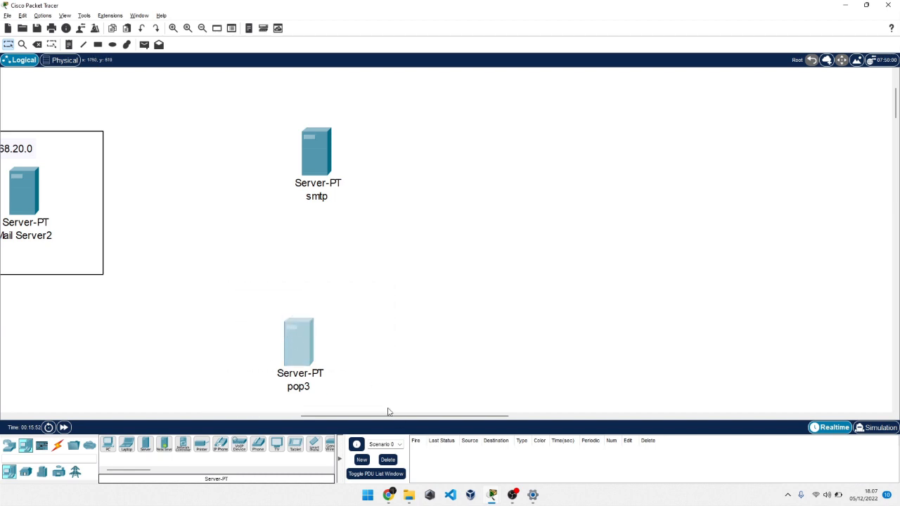
{"action": "key", "text": "Delete"}
{"action": "key", "text": "Return"}
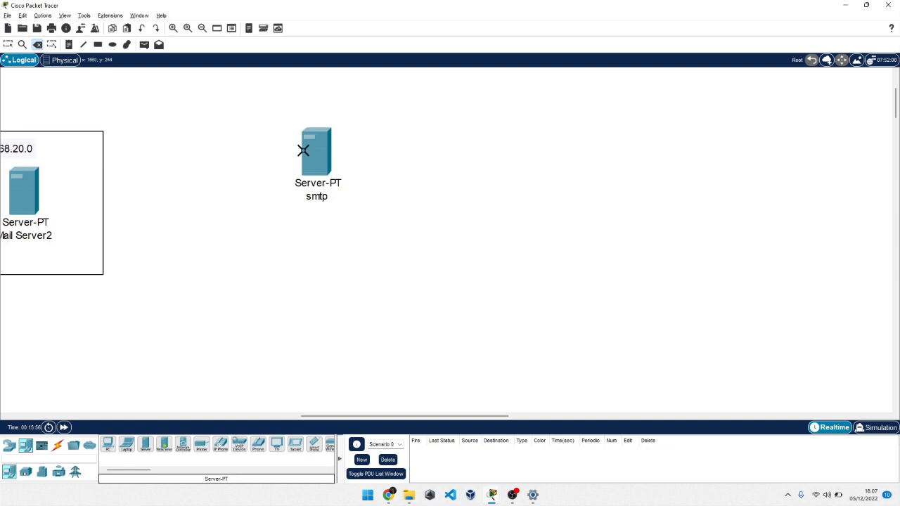
{"action": "scroll", "coordinate": [322, 291], "scroll_direction": "left", "scroll_amount": 2}
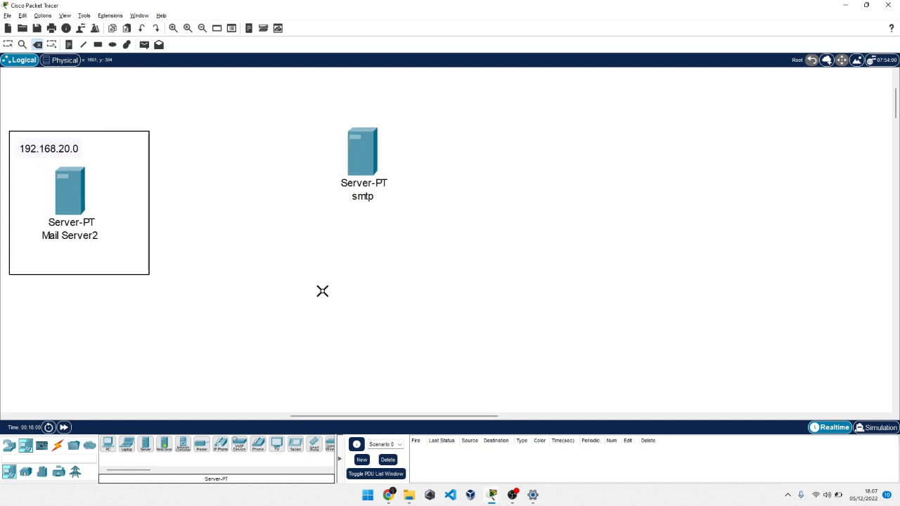
{"action": "scroll", "coordinate": [322, 291], "scroll_direction": "left", "scroll_amount": 5}
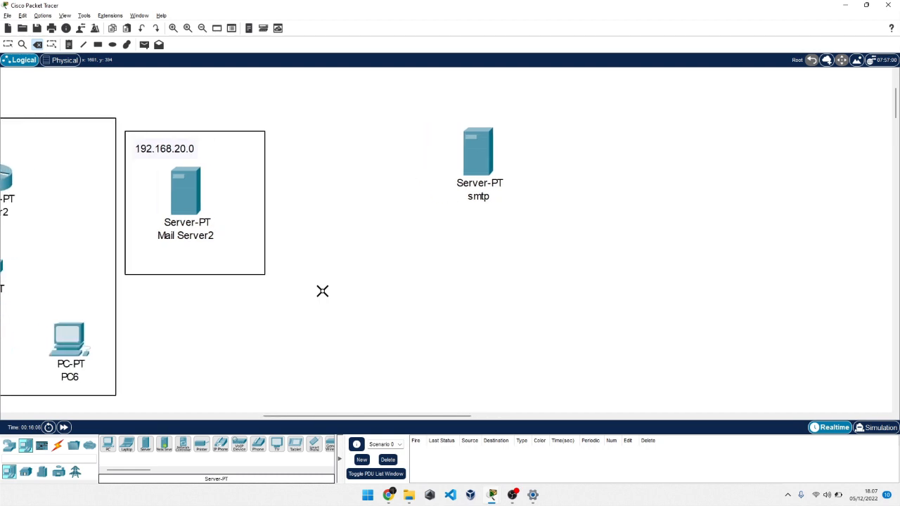
{"action": "scroll", "coordinate": [322, 291], "scroll_direction": "left", "scroll_amount": 15}
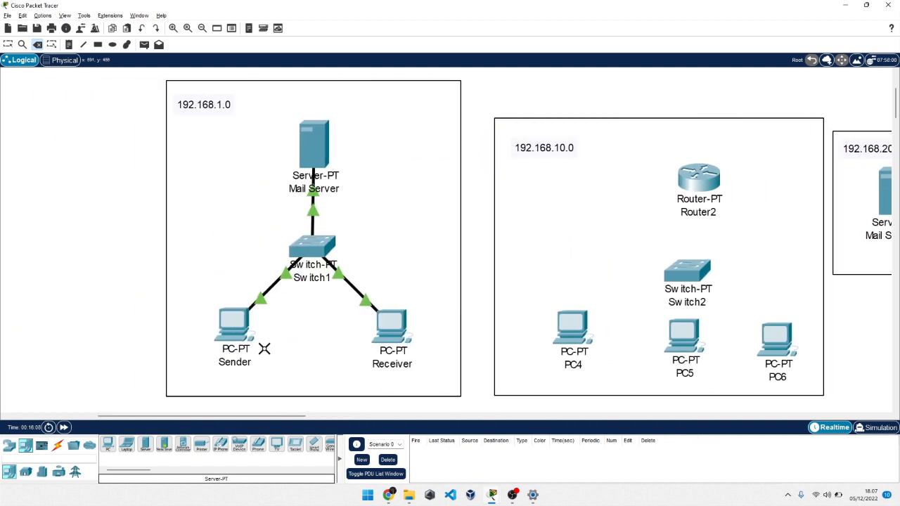
{"action": "left_click", "coordinate": [511, 499]}
{"action": "left_click", "coordinate": [840, 374]}
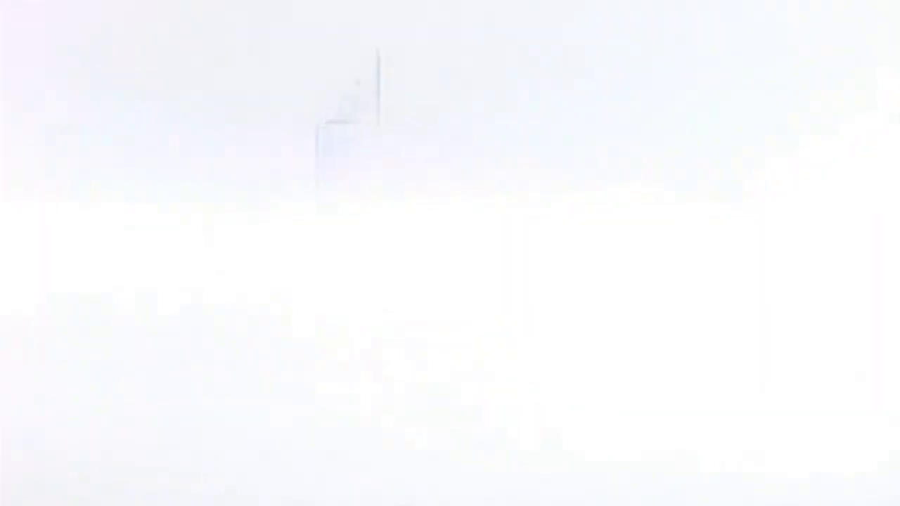